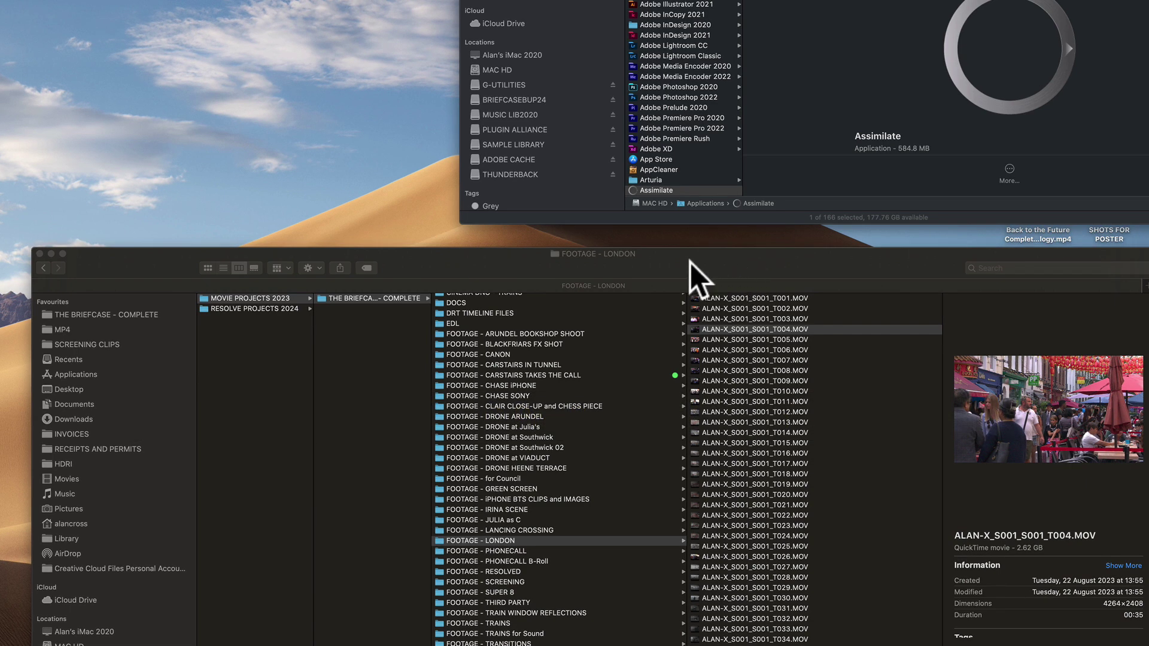
Step: Bring the Finder window forward and preview the clip ALAN-X_S001_S001_T004.MOV
left_click_drag(555, 1, 546, 8)
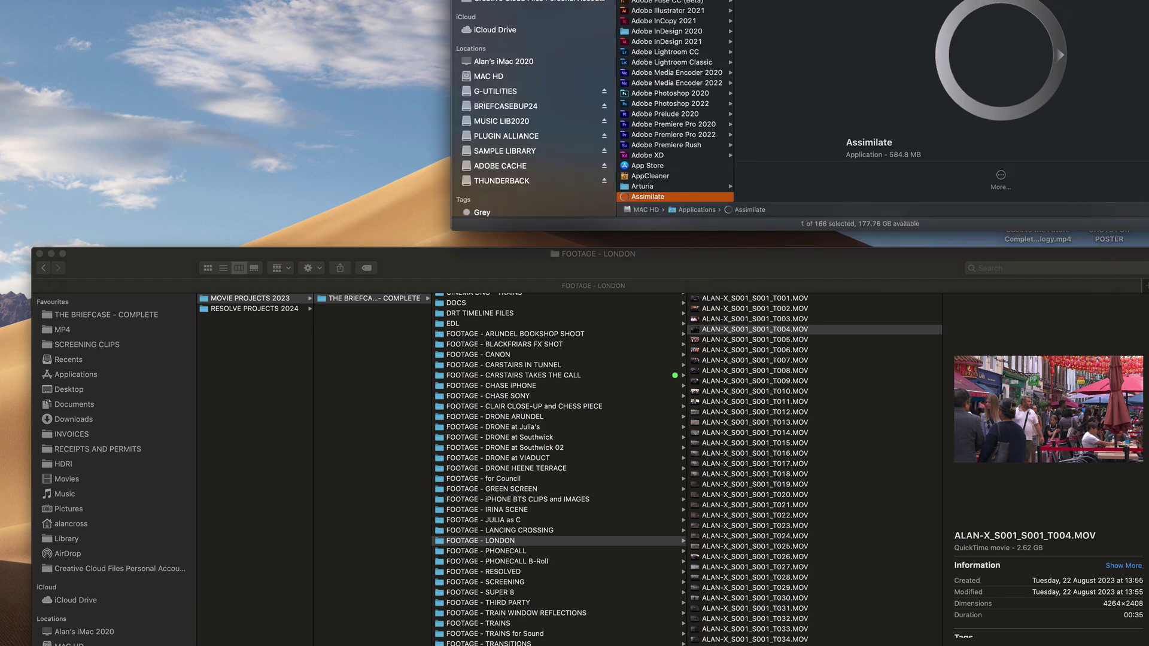
double_click(694, 328)
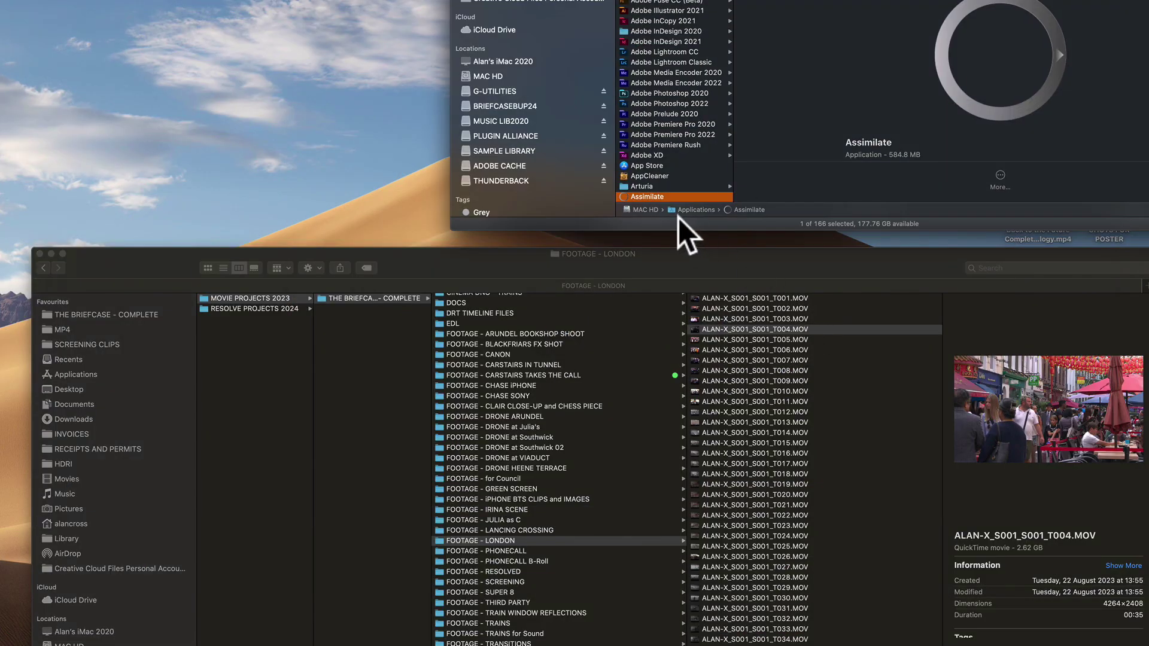
Step: Launch Assimilate Play Pro Studio and select the last timeline shot, T026
double_click(642, 195)
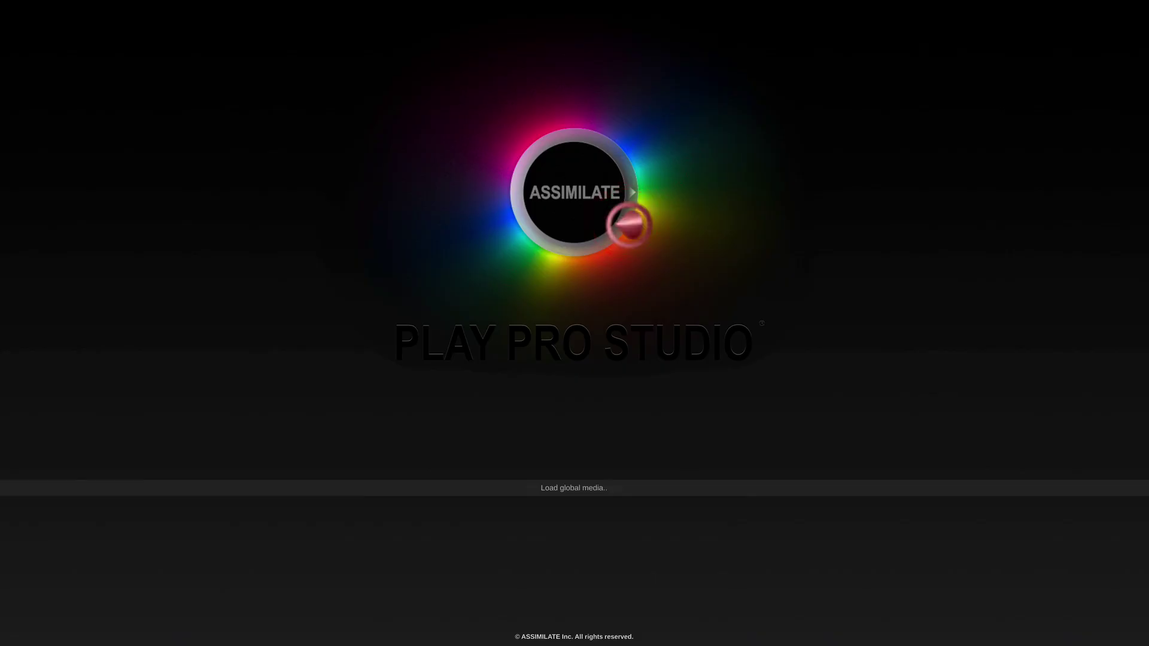
left_click(264, 404)
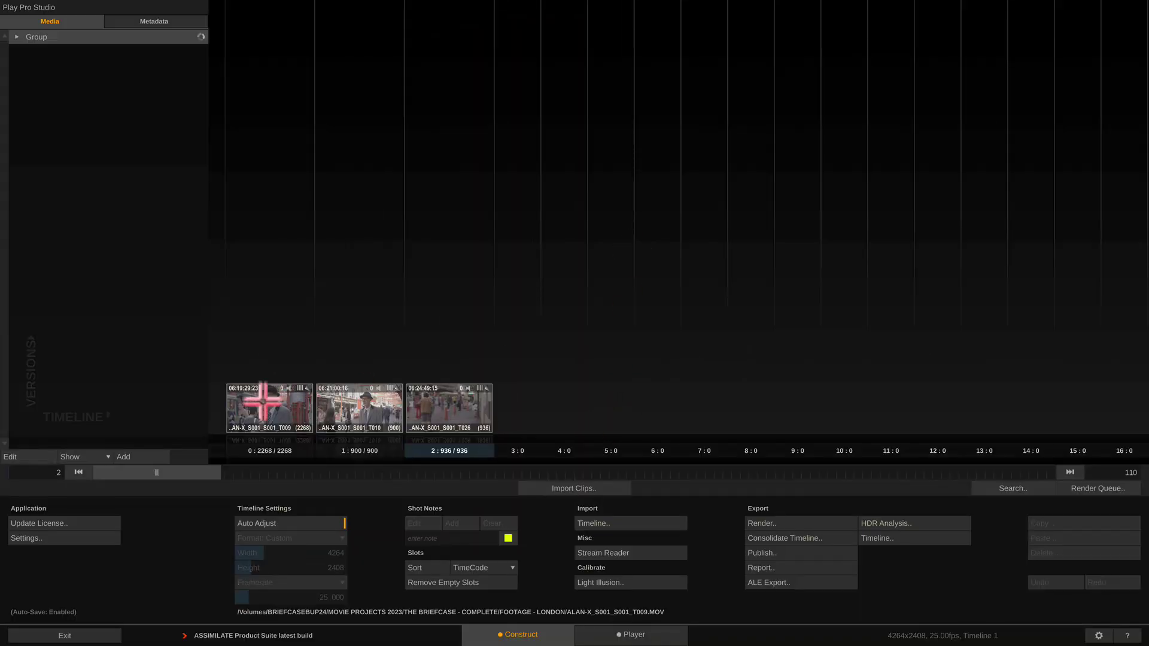
left_click(362, 406)
left_click(437, 408)
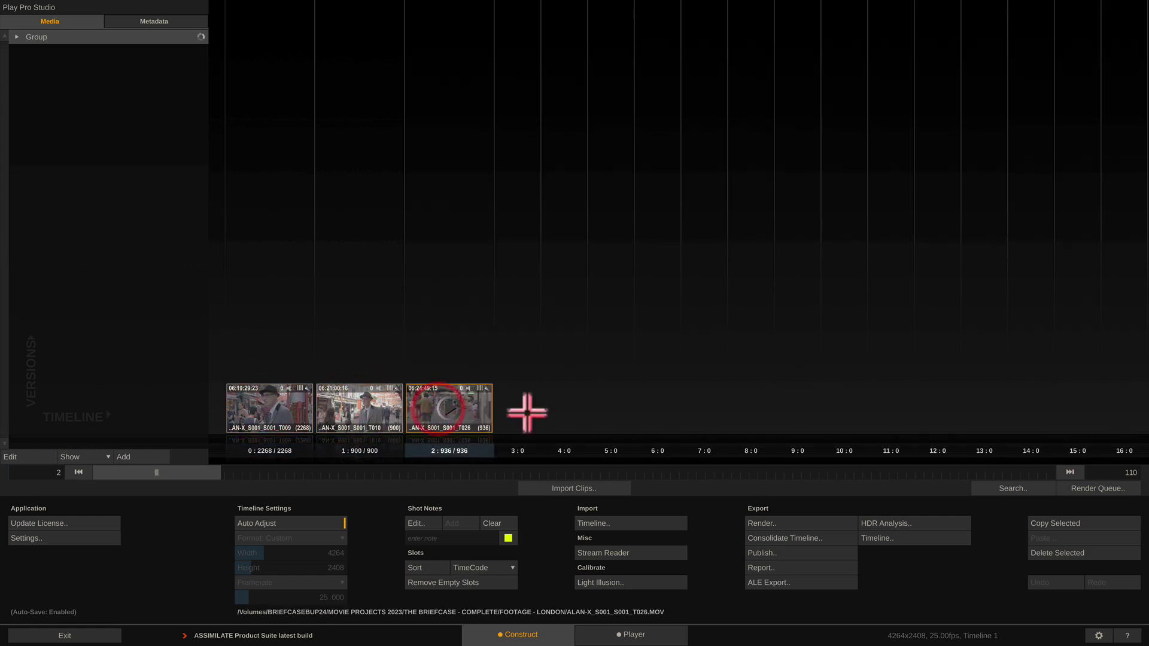
Step: Import ALAN-X_S001_S001_T004.MOV and place it as the fourth shot after T026
left_click(562, 487)
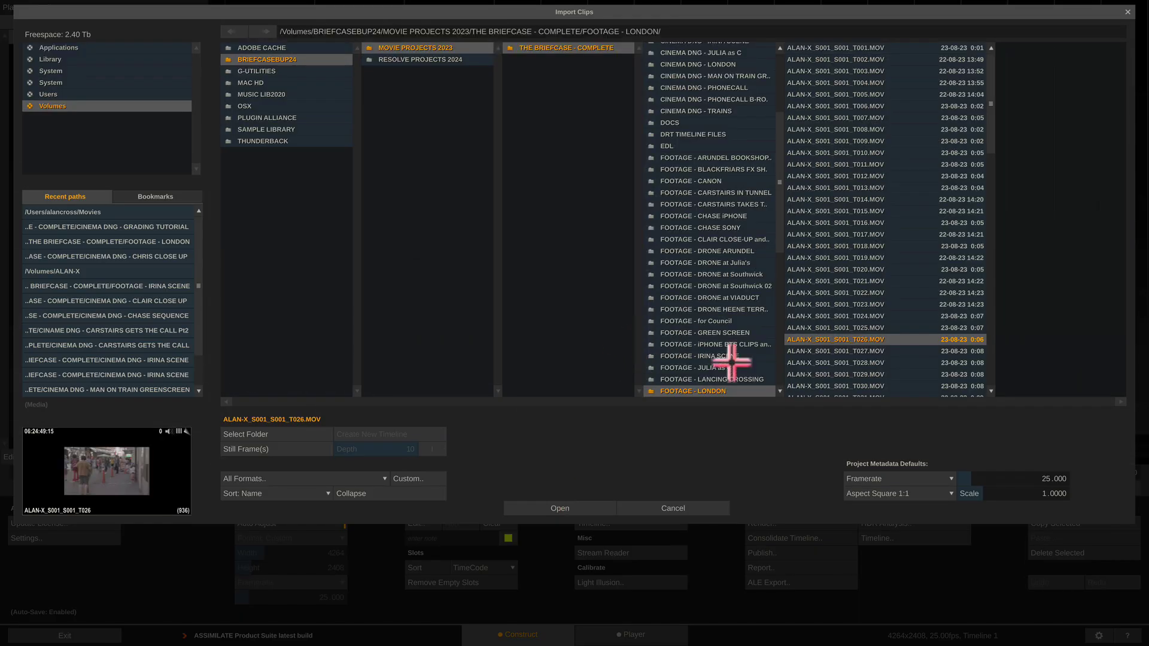
left_click(835, 82)
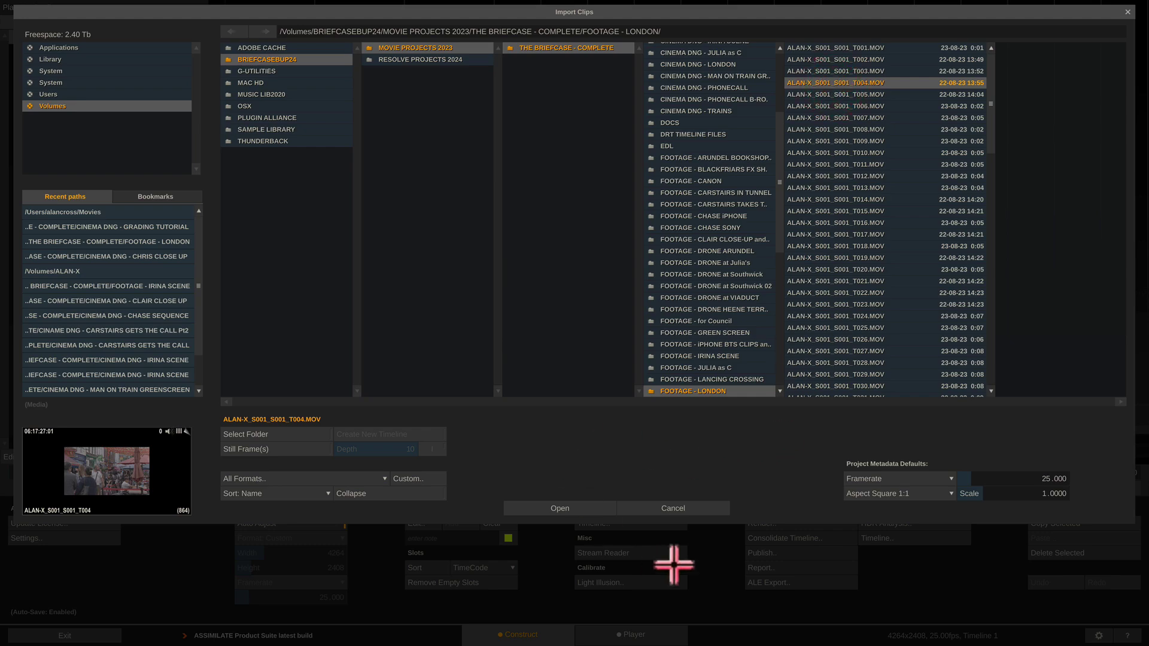
left_click(555, 508)
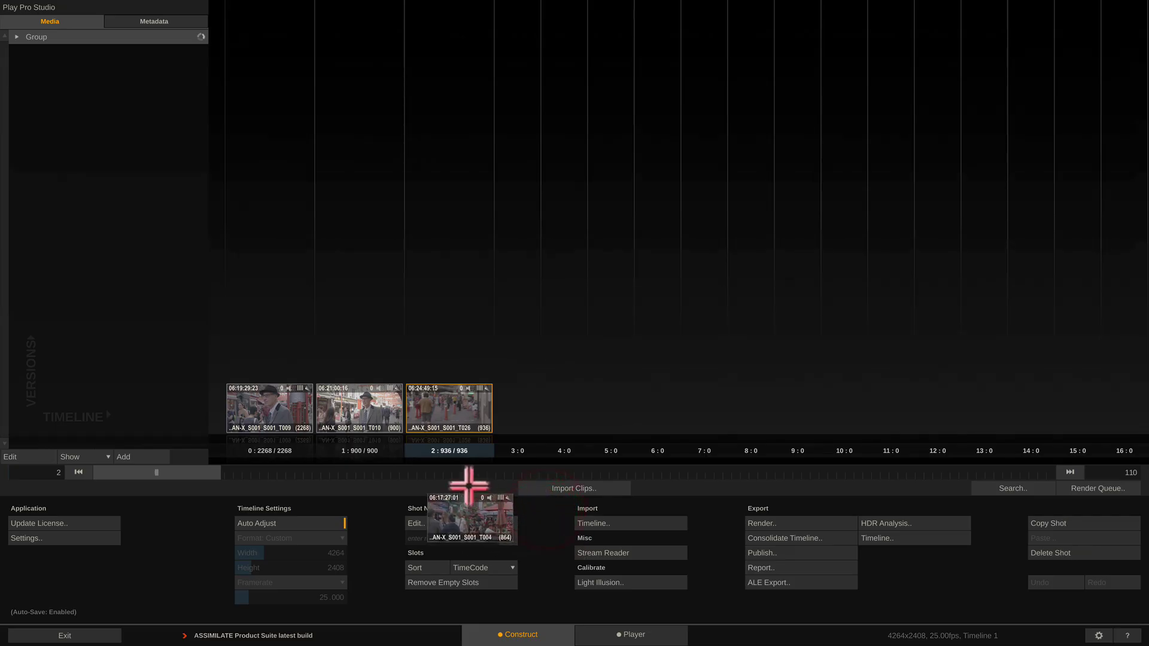
left_click(539, 403)
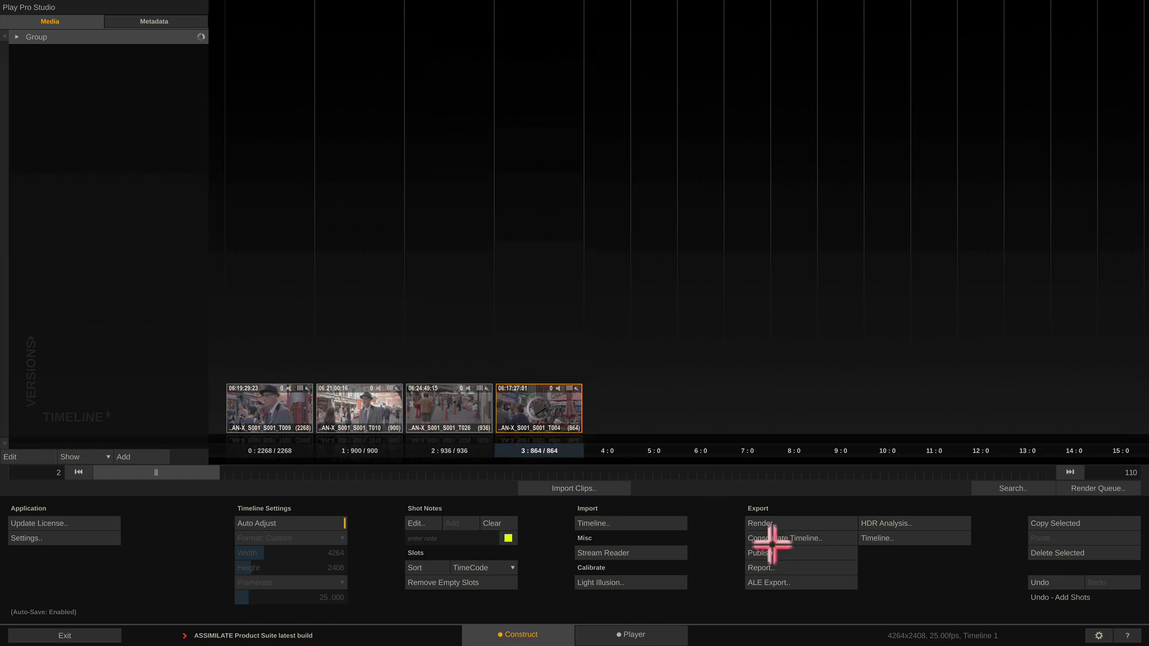
Step: Render the 864-frame T004 shot to DNG in the CINEMA DNG - GRADING TUTORIAL folder
left_click(761, 522)
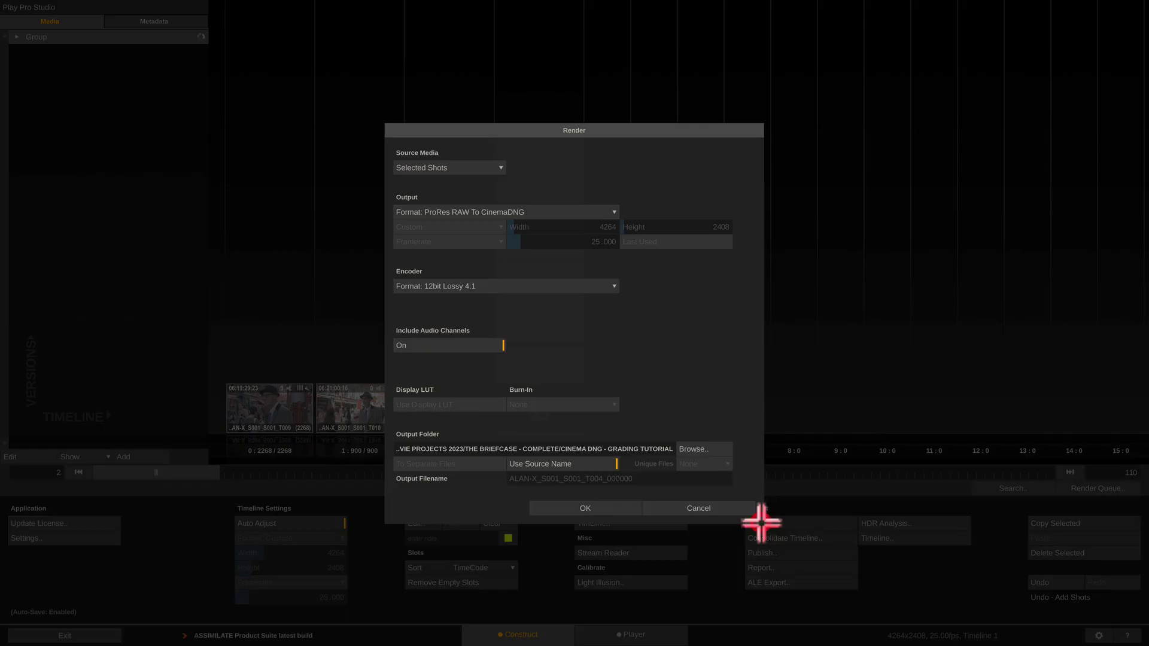
left_click(704, 448)
left_click(723, 199)
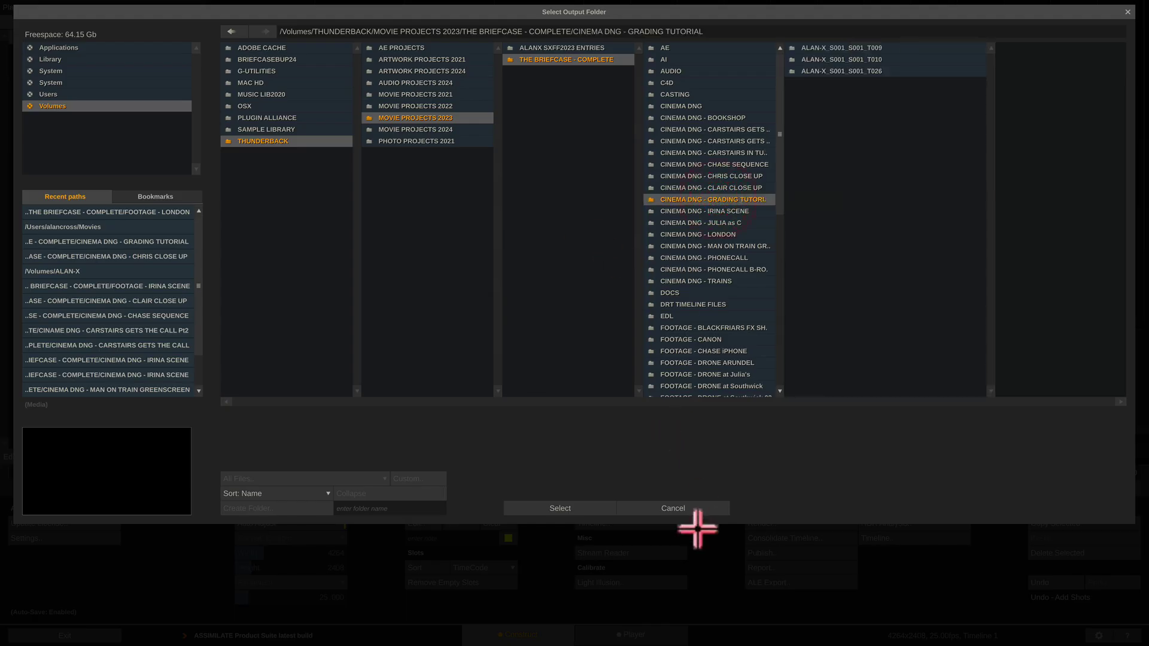
left_click(539, 508)
left_click(558, 508)
left_click(558, 508)
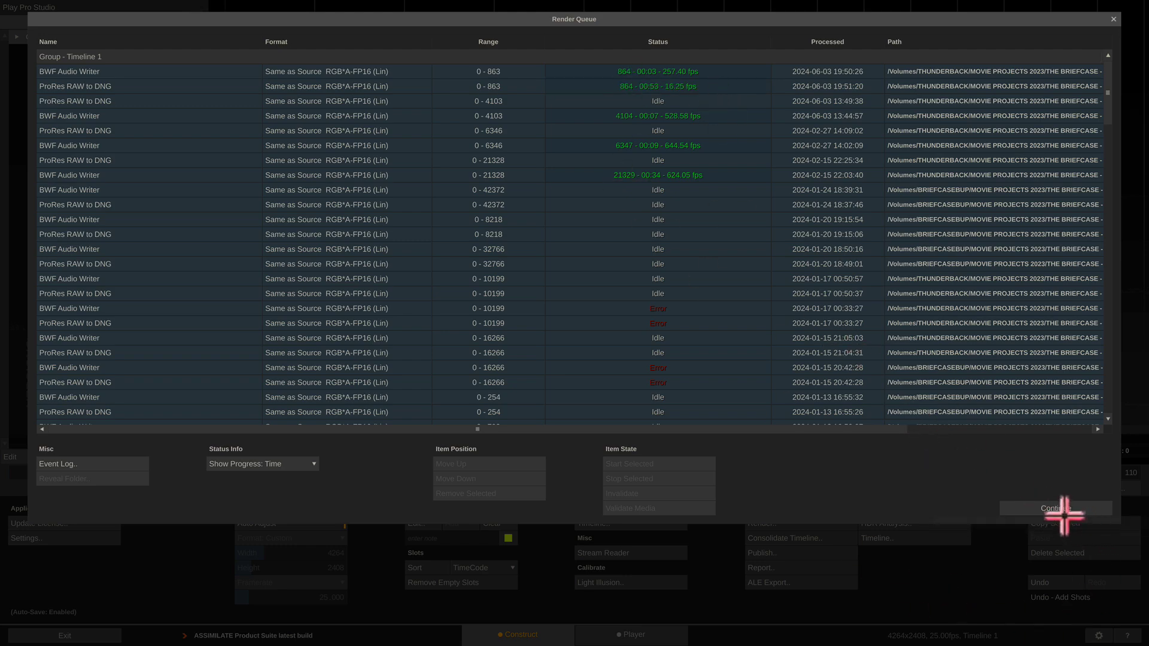
left_click(1056, 509)
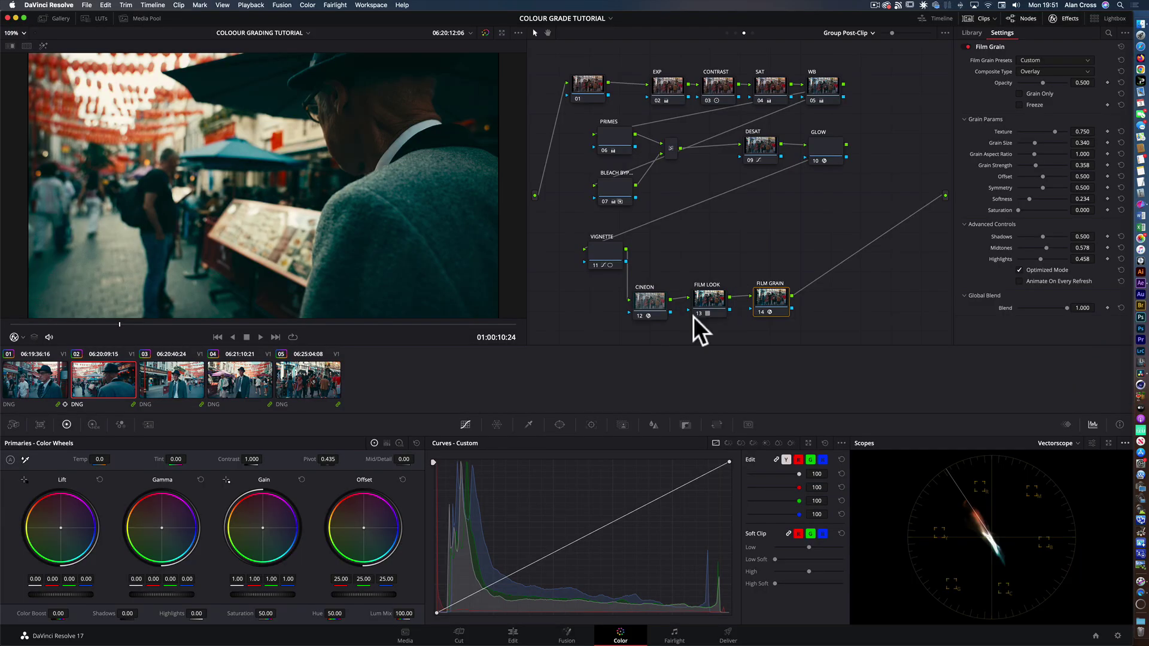
Step: Add the rendered ALAN-X_S001_S001_T004 DNG folder from storage to the Media Pool
left_click(405, 636)
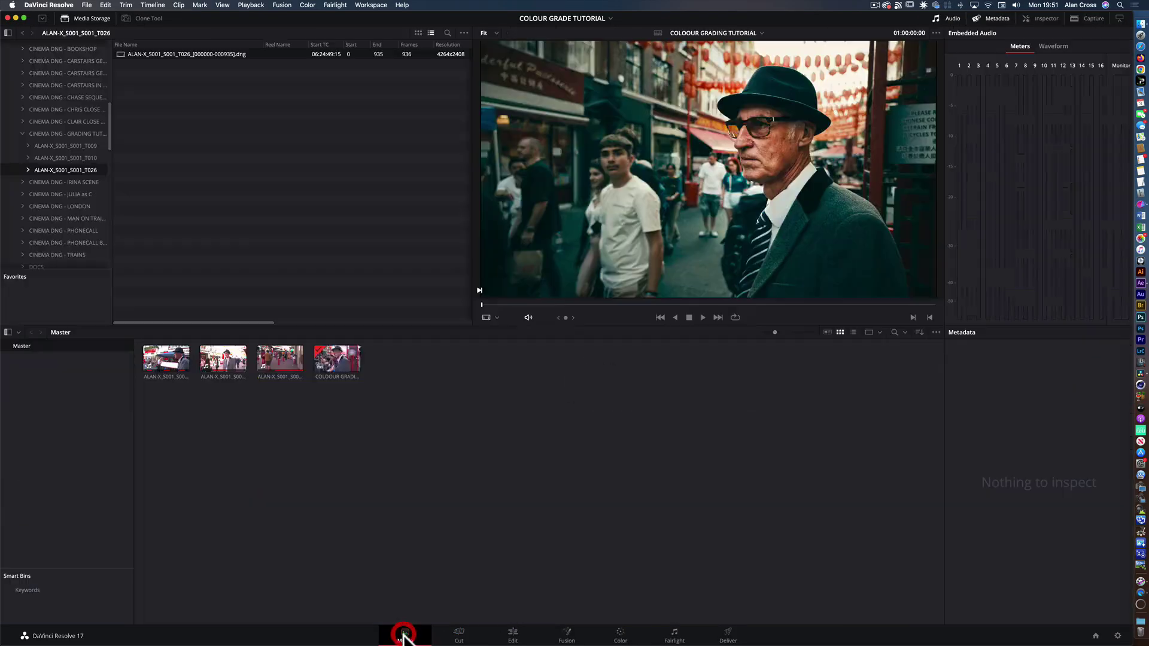
left_click(214, 357)
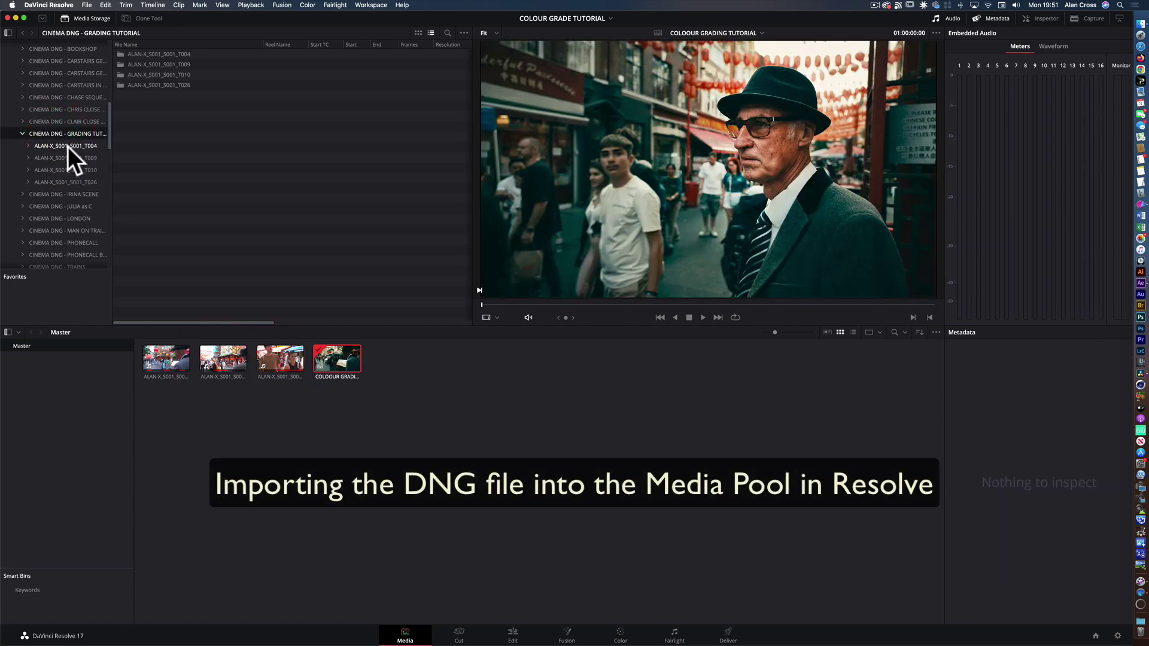
left_click(67, 146)
left_click_drag(59, 145, 414, 372)
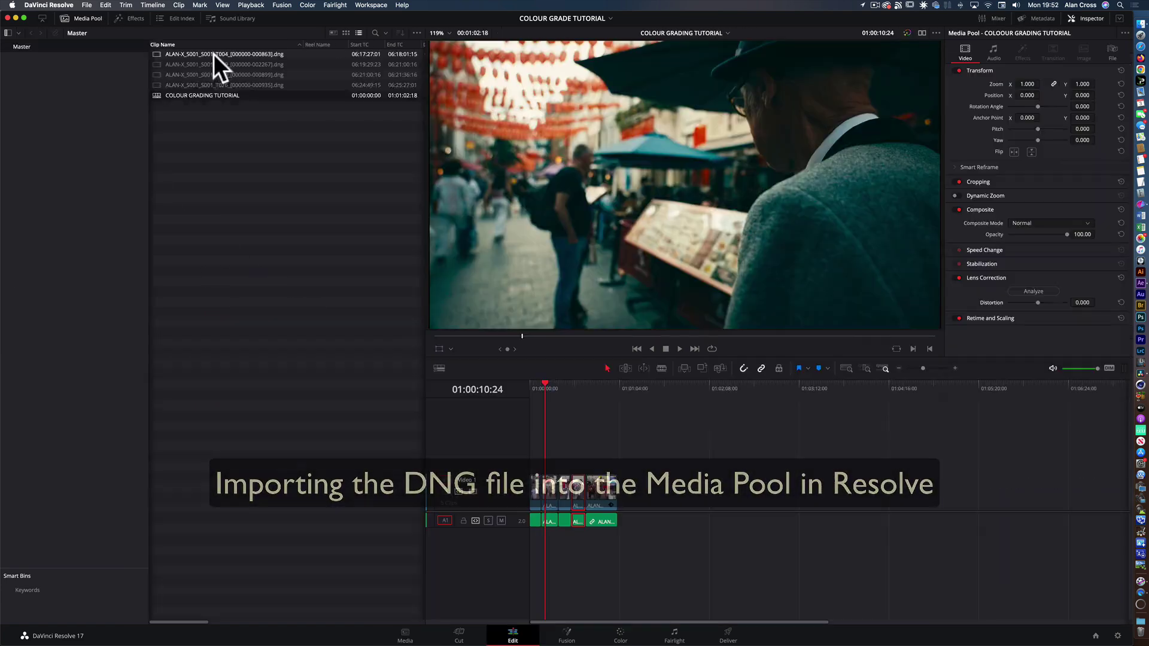
Step: Append the T004 DNG clip to the end of Video 1 and park the playhead on it
left_click(214, 54)
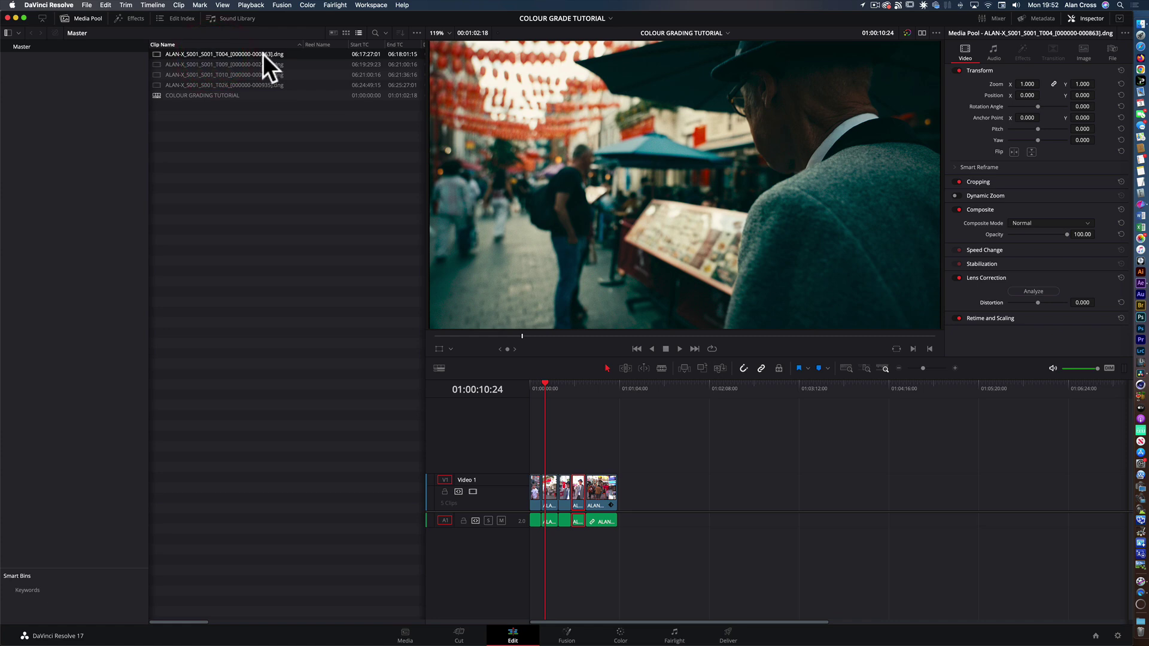
double_click(288, 56)
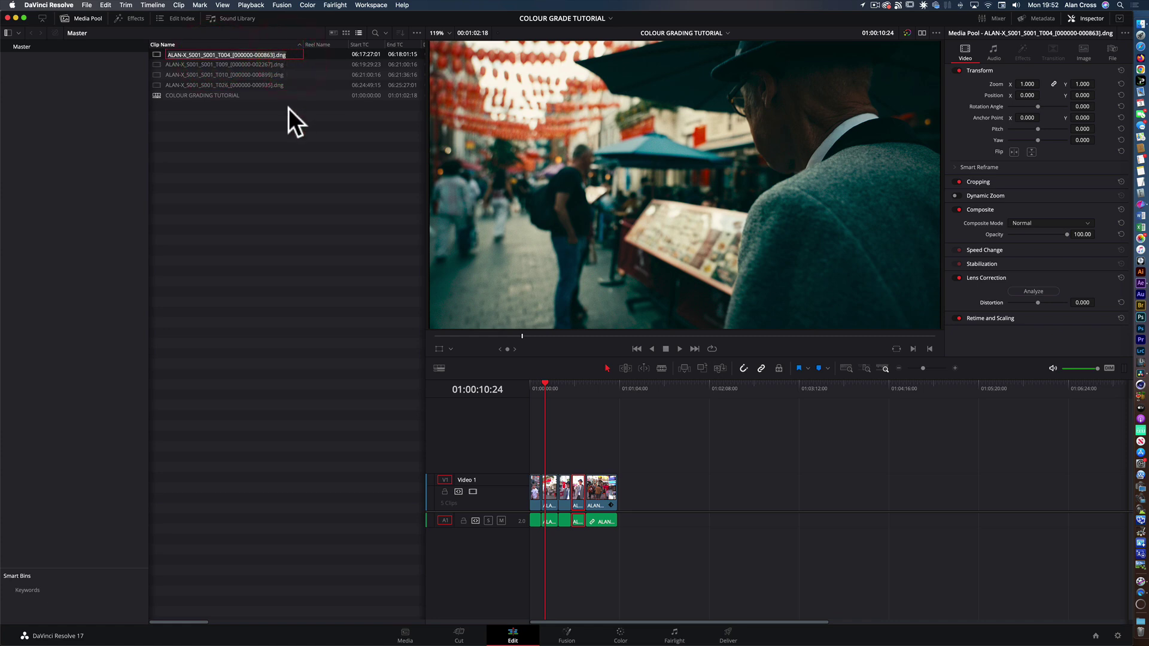
left_click(269, 142)
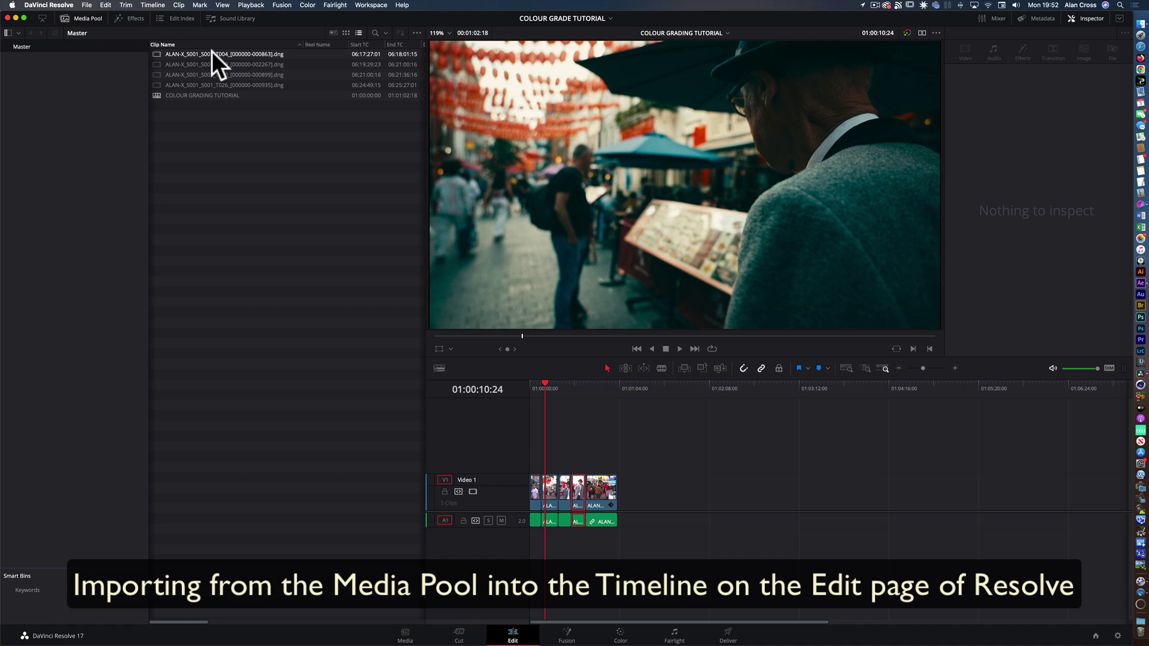
left_click_drag(212, 52, 621, 487)
left_click(637, 387)
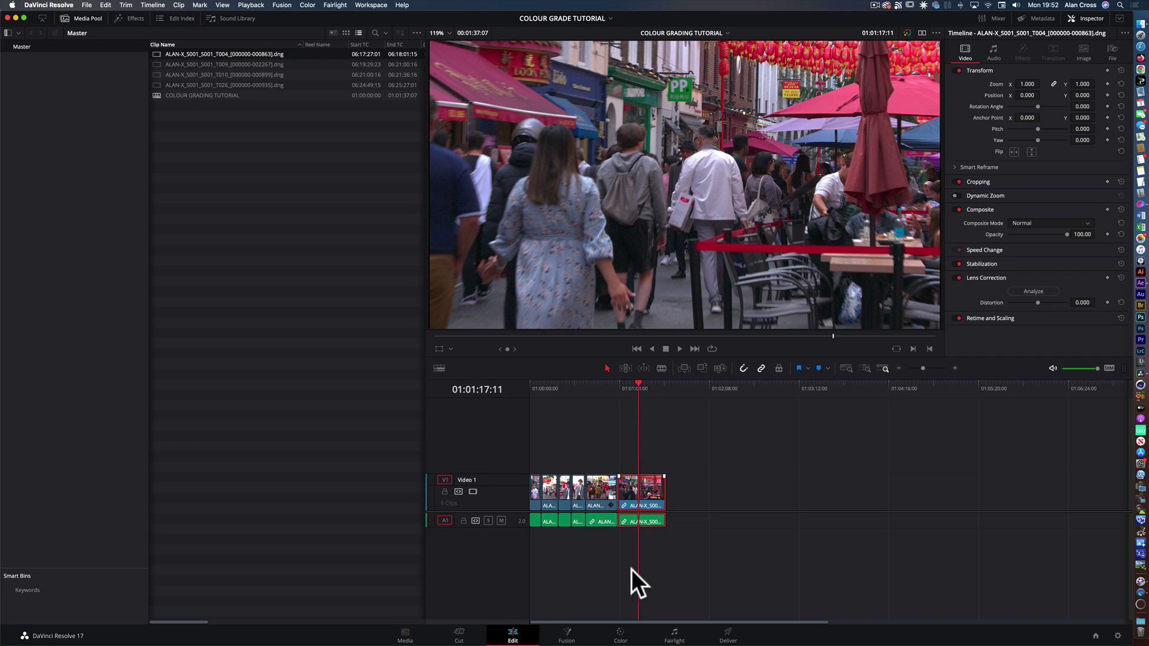
Step: On the Color page, set Camera Raw to decode using Clip with Blackmagic Design colour space
left_click(621, 636)
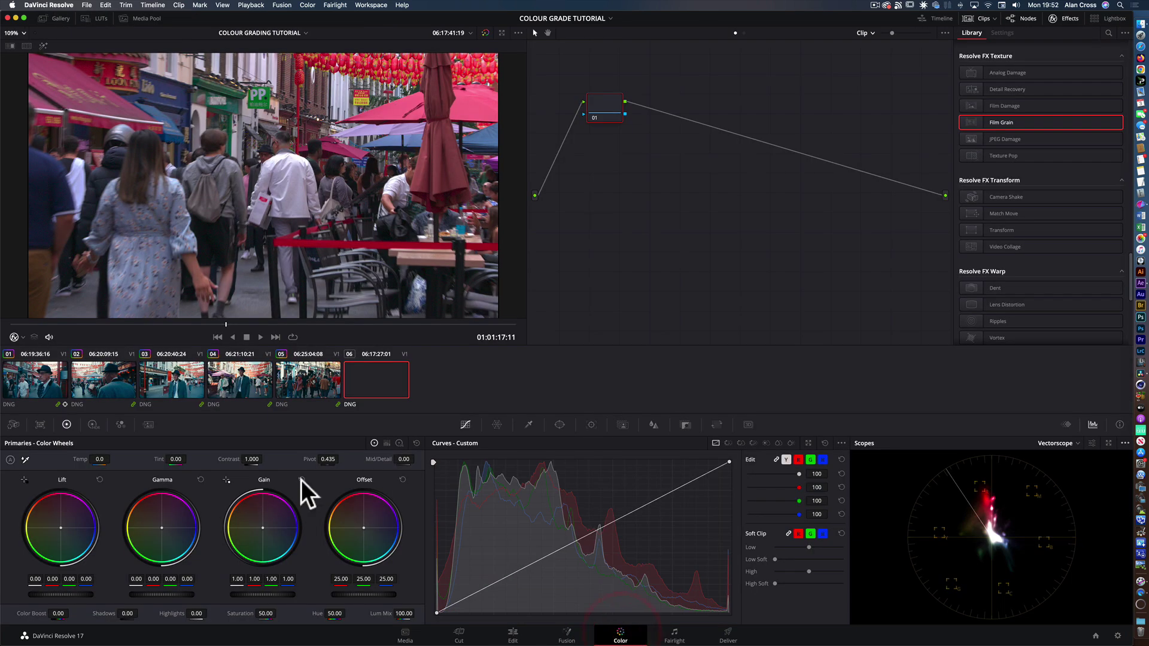
left_click(13, 425)
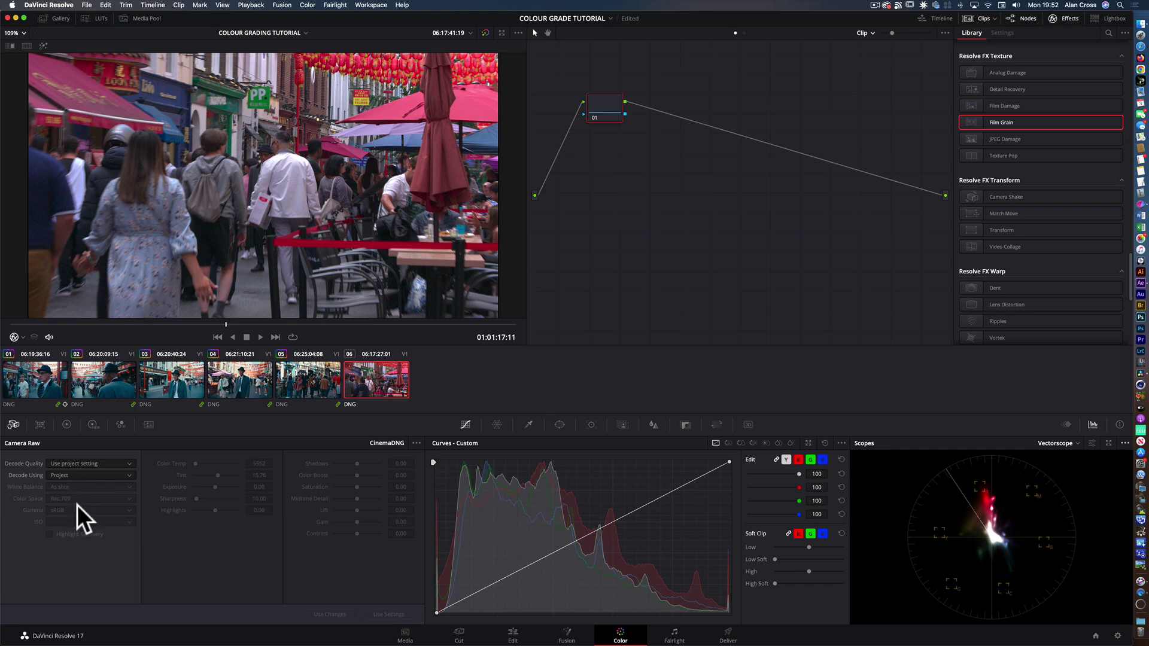
left_click(76, 476)
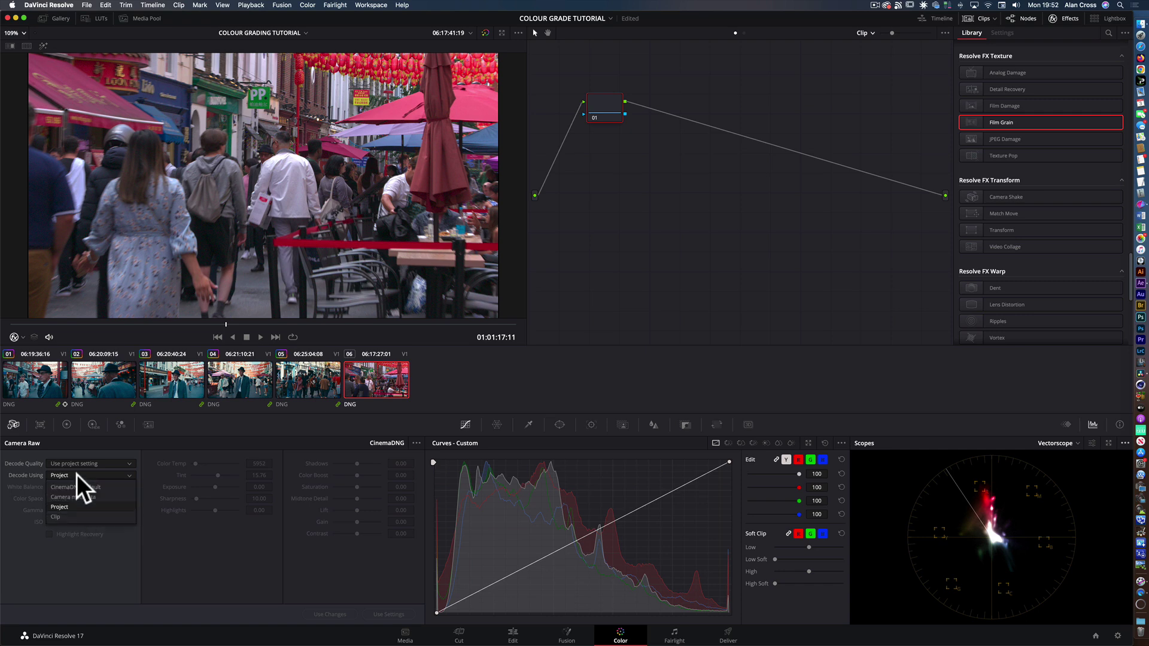
left_click(72, 516)
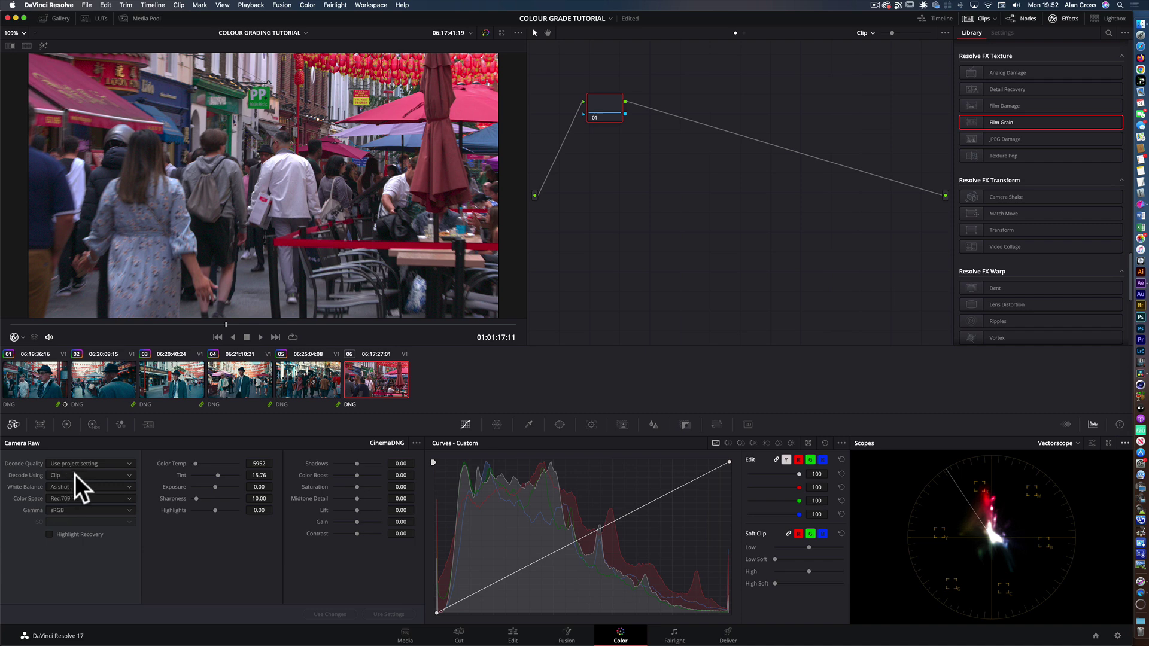
left_click(78, 497)
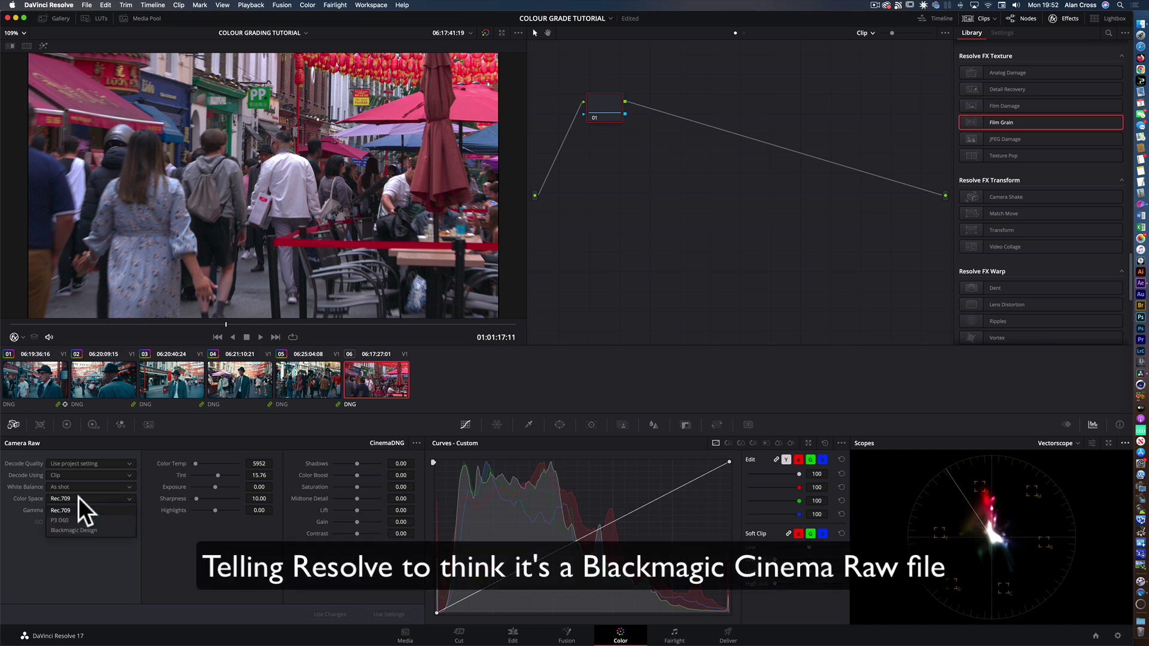
left_click(78, 530)
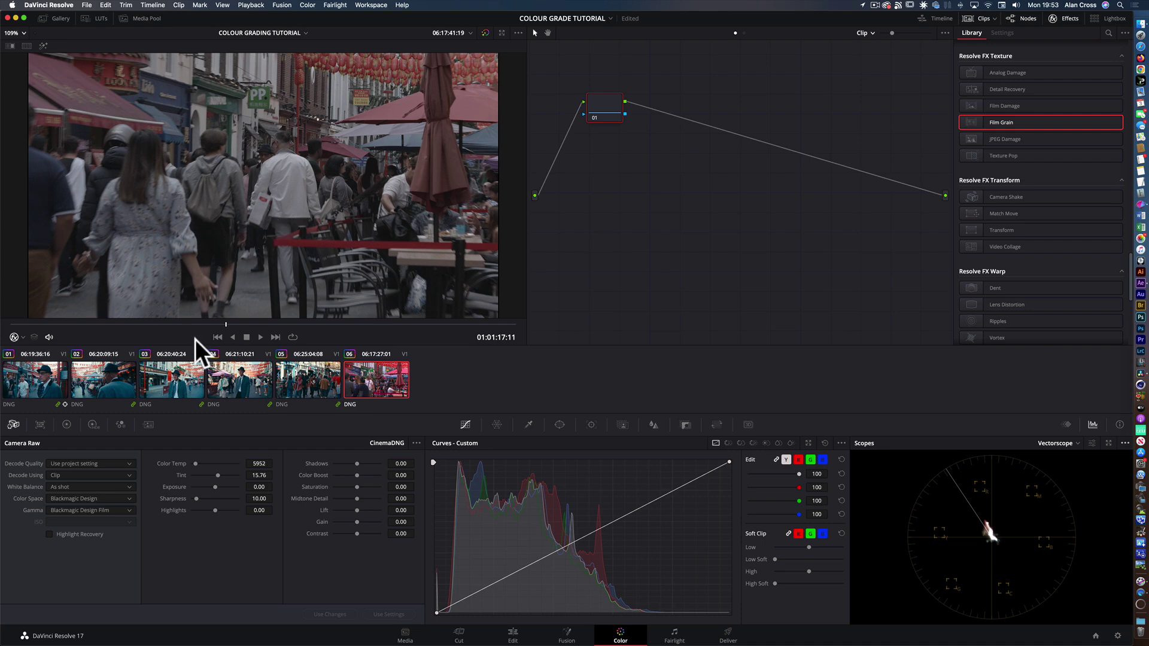
left_click(84, 498)
left_click(81, 510)
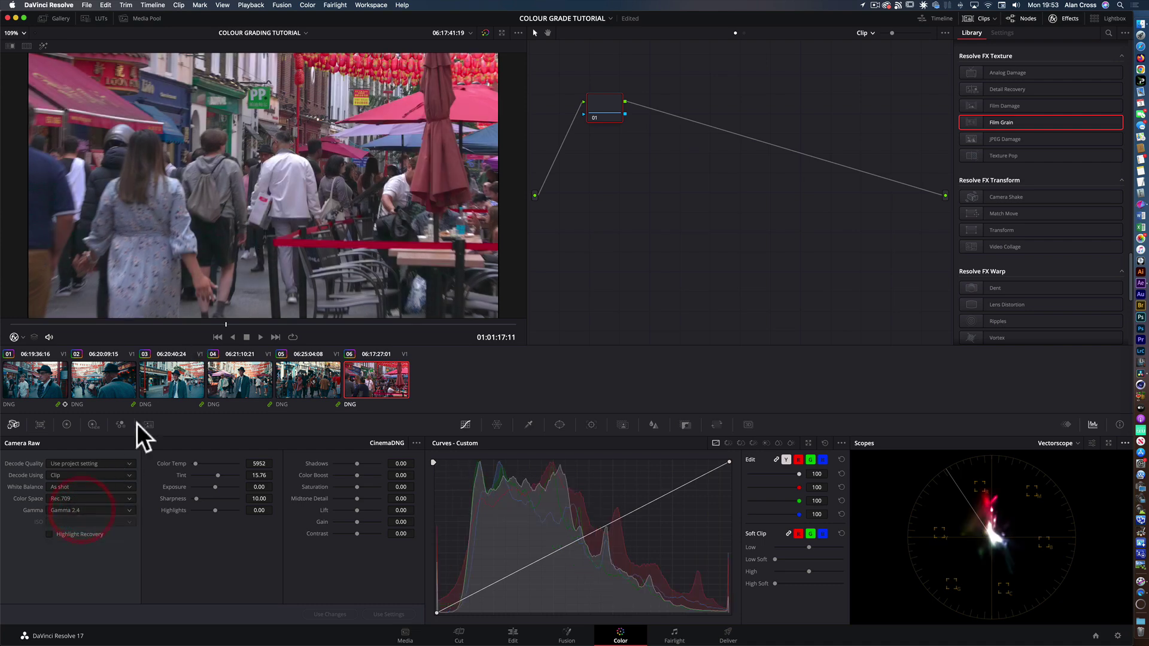
left_click(84, 496)
left_click(88, 528)
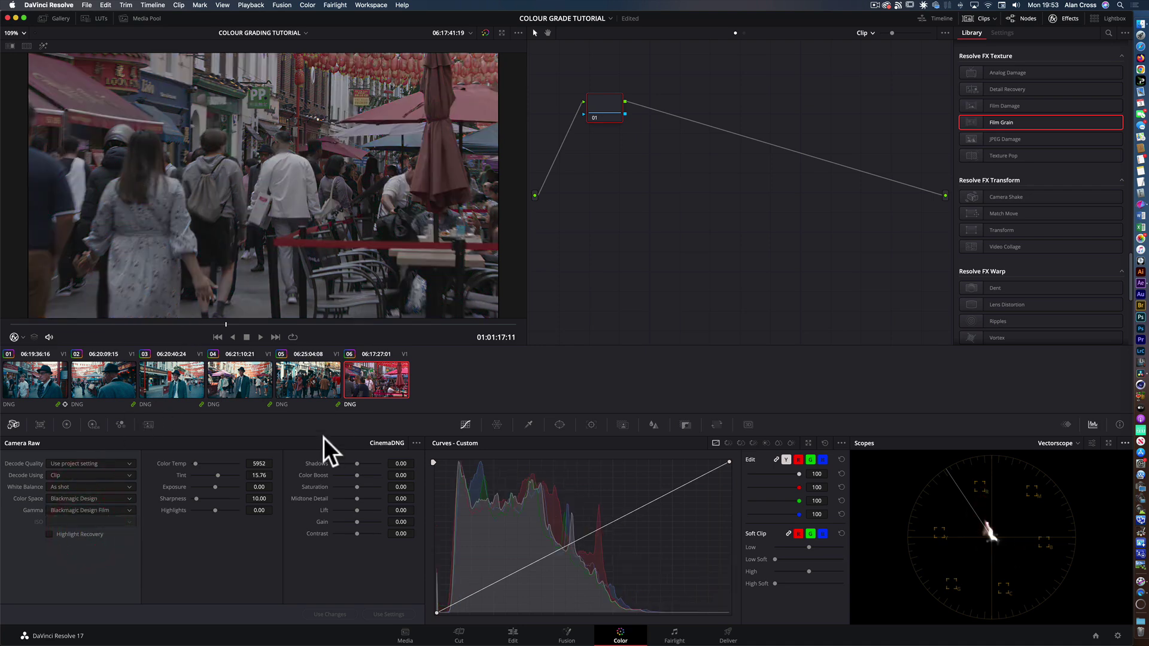
Step: Lower the raw highlights, brighten exposure and lift shadows to 15.60 while checking the RGB parade
mouse_move(214, 510)
left_mouse_down()
mouse_move(188, 511)
mouse_move(208, 512)
left_mouse_up()
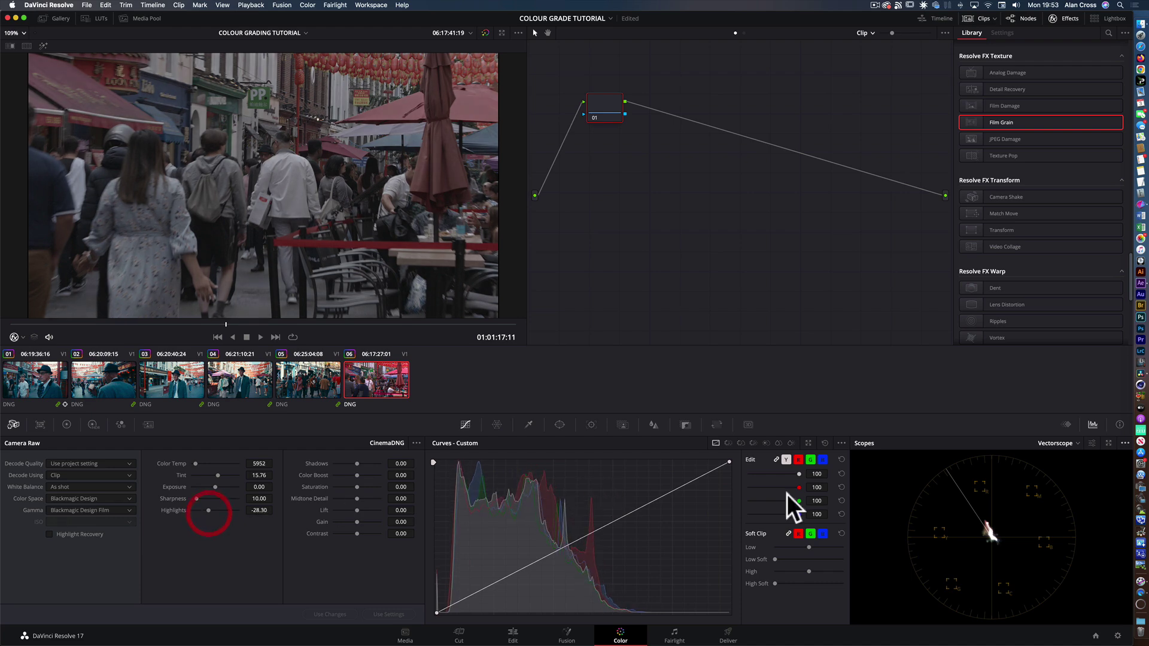
left_click(1060, 443)
left_click(1059, 457)
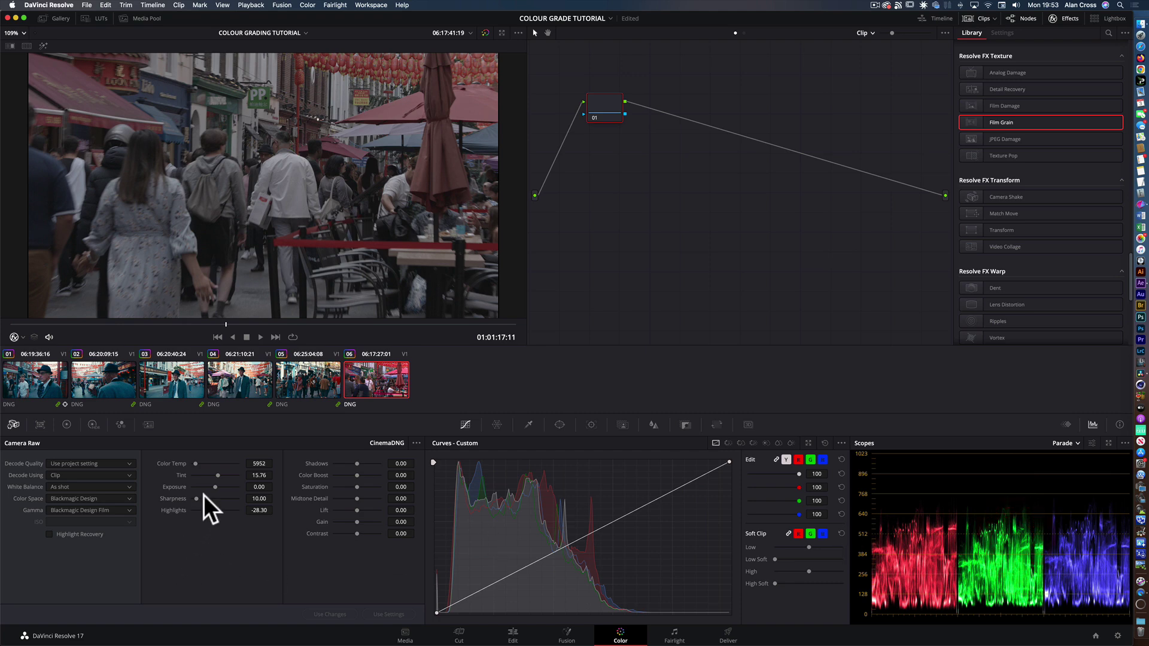
left_click_drag(215, 486, 205, 510)
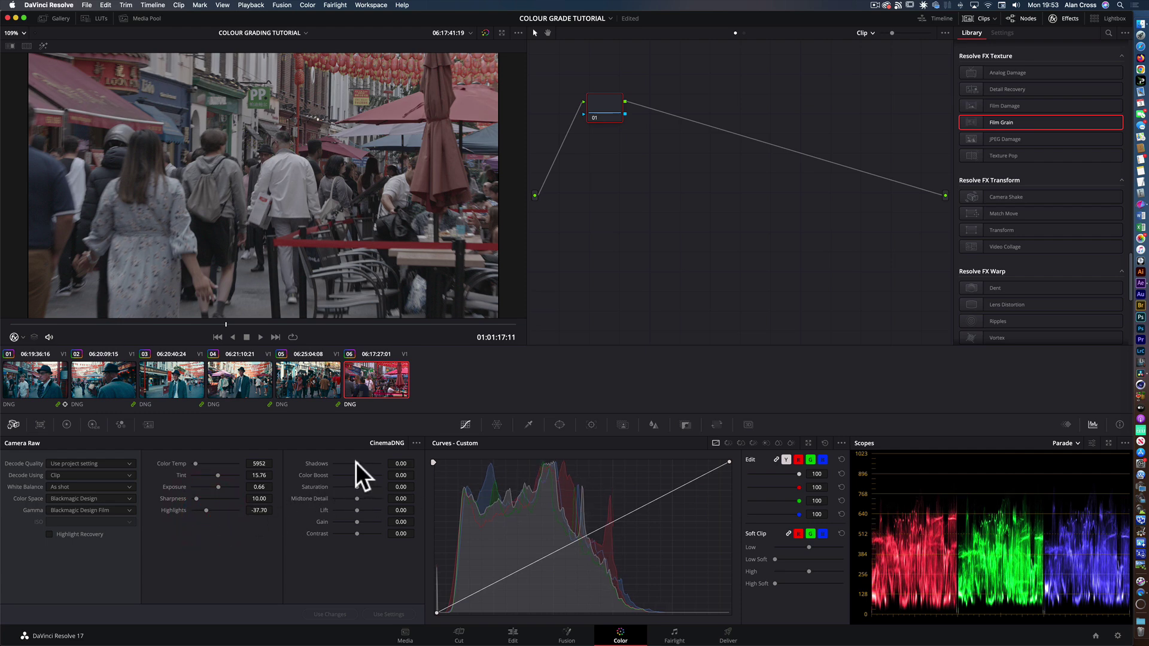
left_click_drag(356, 463, 376, 486)
left_click(1063, 444)
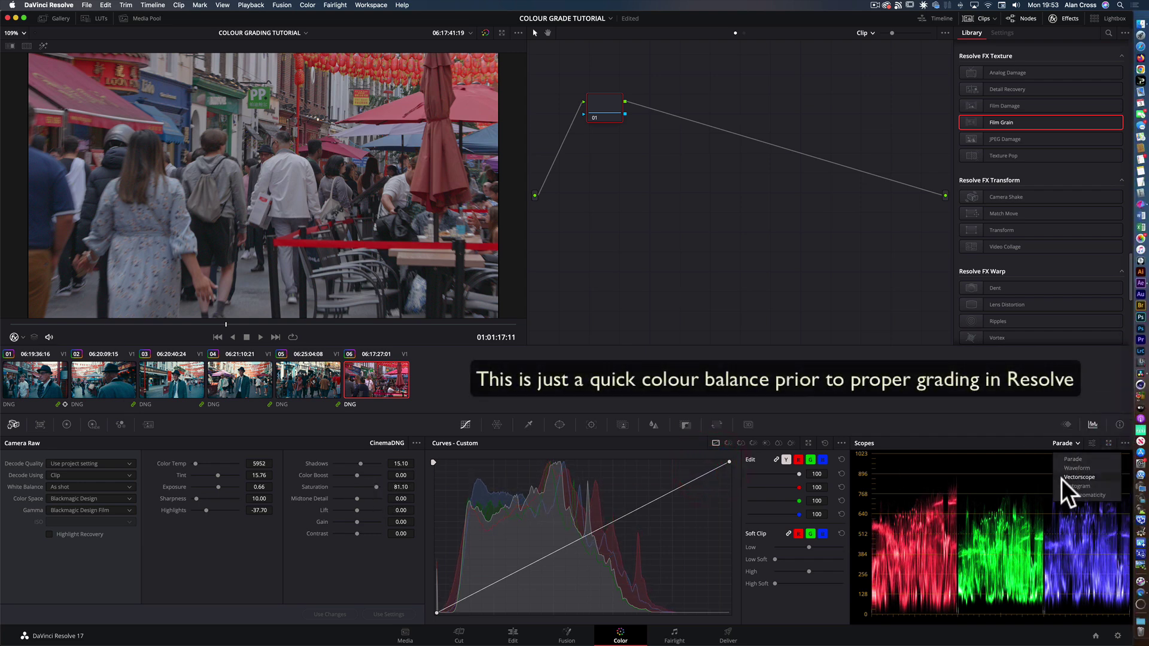
left_click(1061, 477)
Step: Set raw saturation to 60.40, contrast 34, exposure 0.76 and lift 1.10
left_click_drag(376, 486, 371, 487)
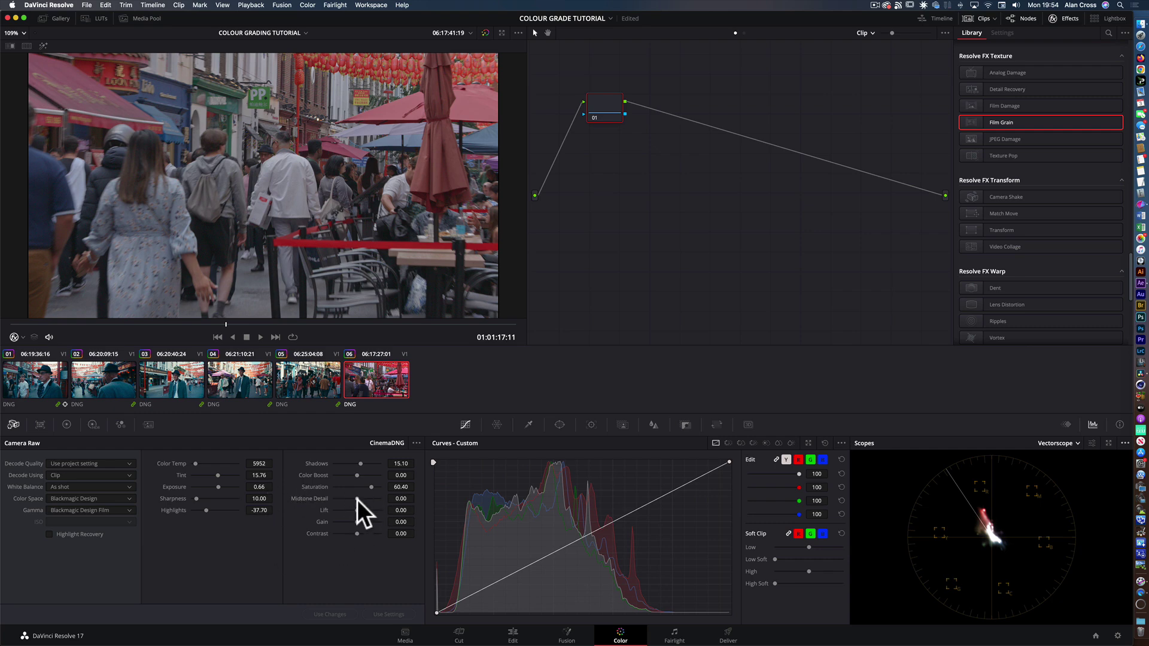
left_click_drag(357, 534, 364, 533)
left_click(1059, 443)
left_click(1056, 459)
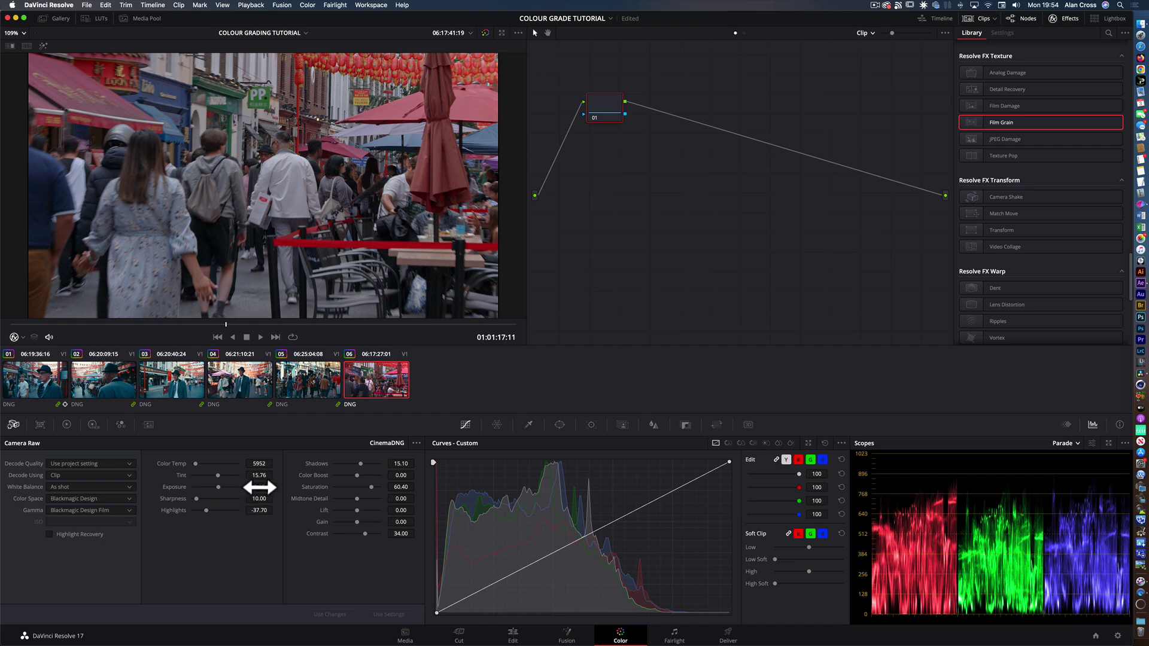
mouse_move(254, 486)
left_mouse_down()
mouse_move(275, 487)
mouse_move(259, 485)
left_mouse_up()
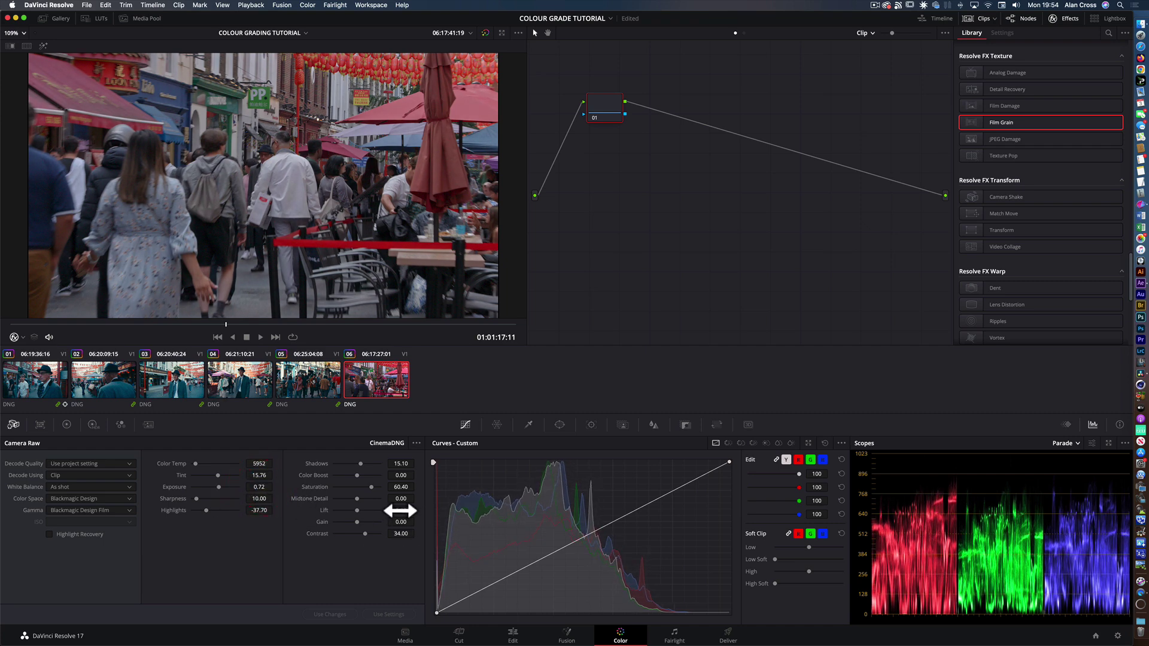
left_click_drag(398, 513, 424, 510)
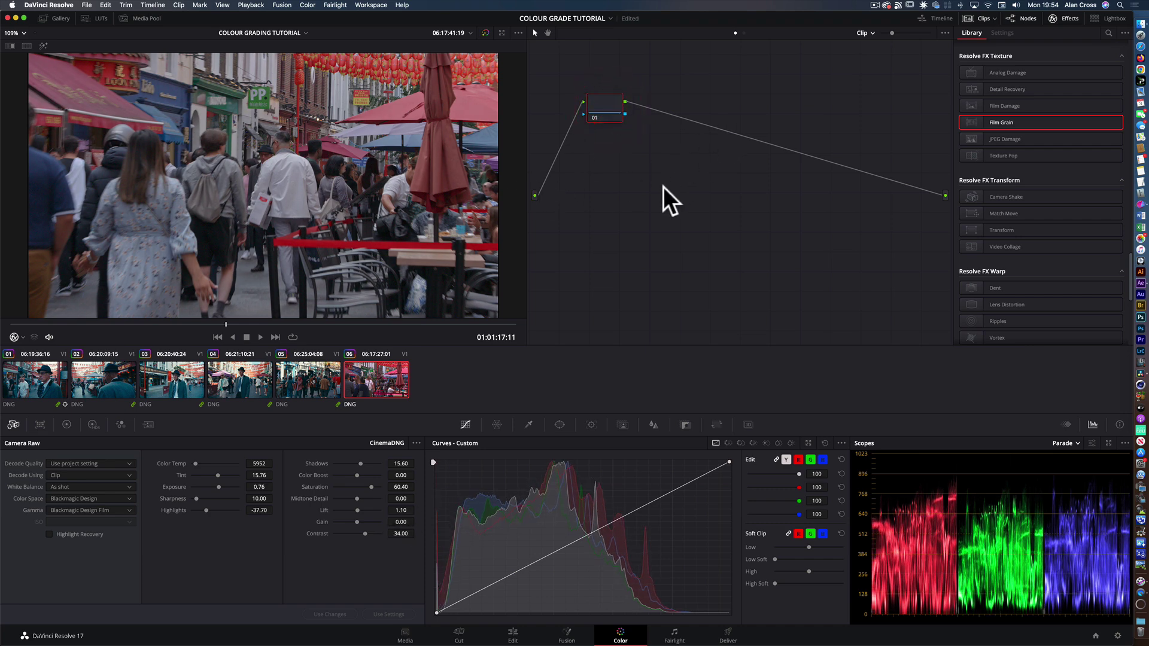
left_click_drag(607, 104, 631, 96)
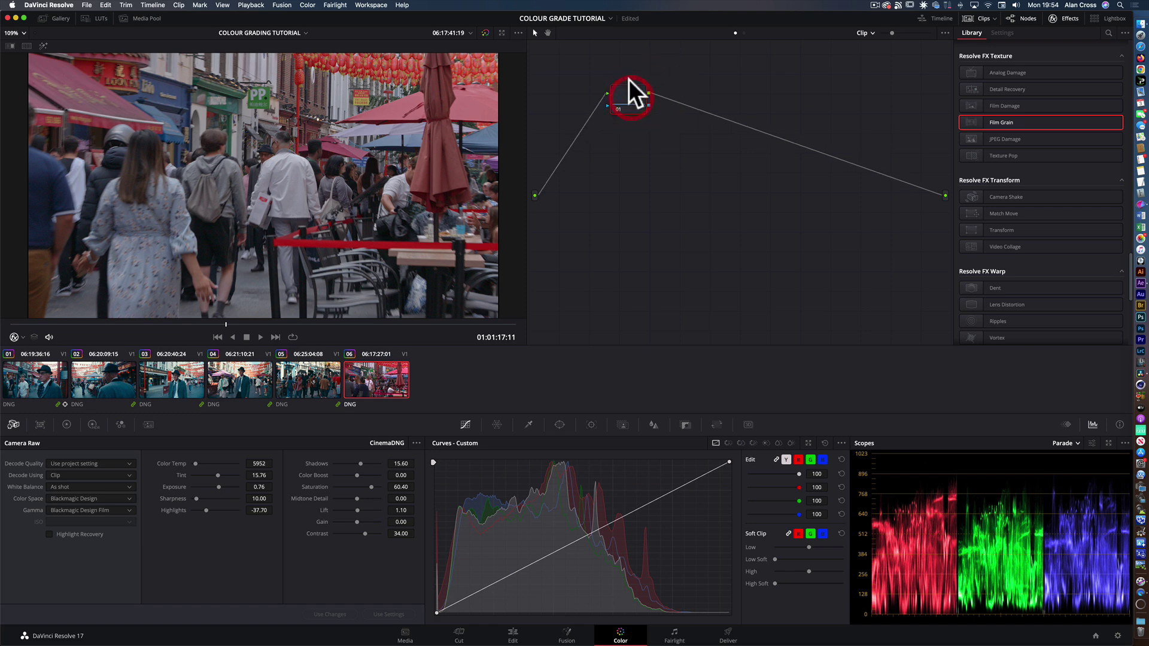
Step: Reposition node 01 and add serial nodes 02 through 05 after it
left_click(1018, 18)
left_click(1018, 16)
left_click(636, 96)
left_click_drag(636, 96, 674, 110)
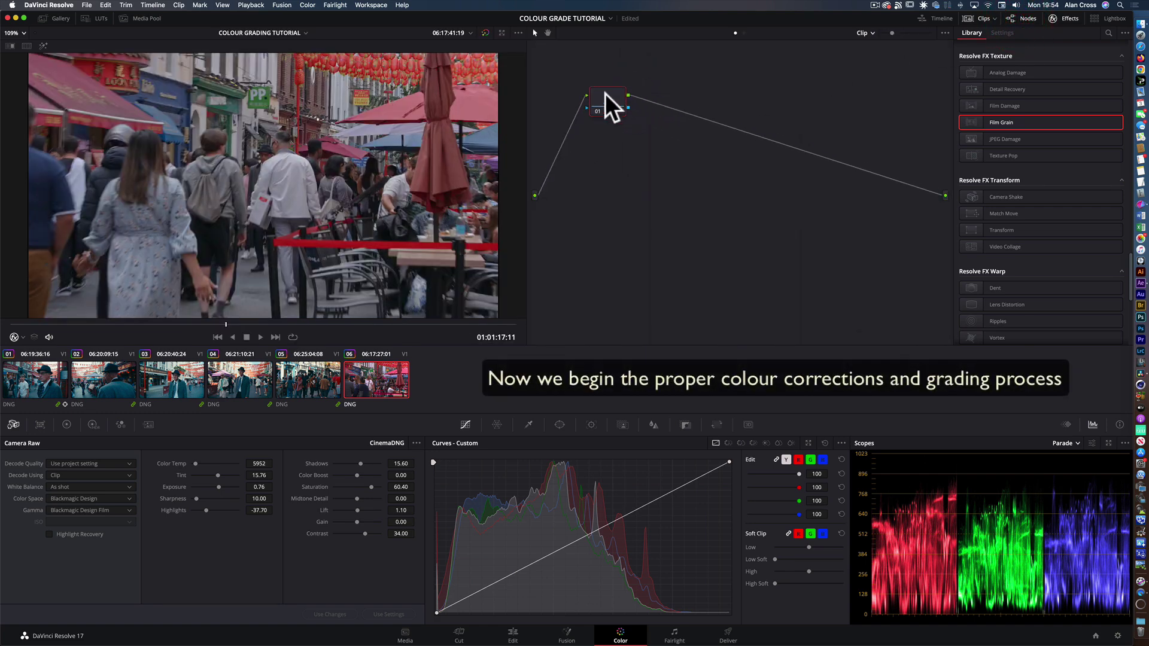
left_click_drag(605, 92, 602, 97)
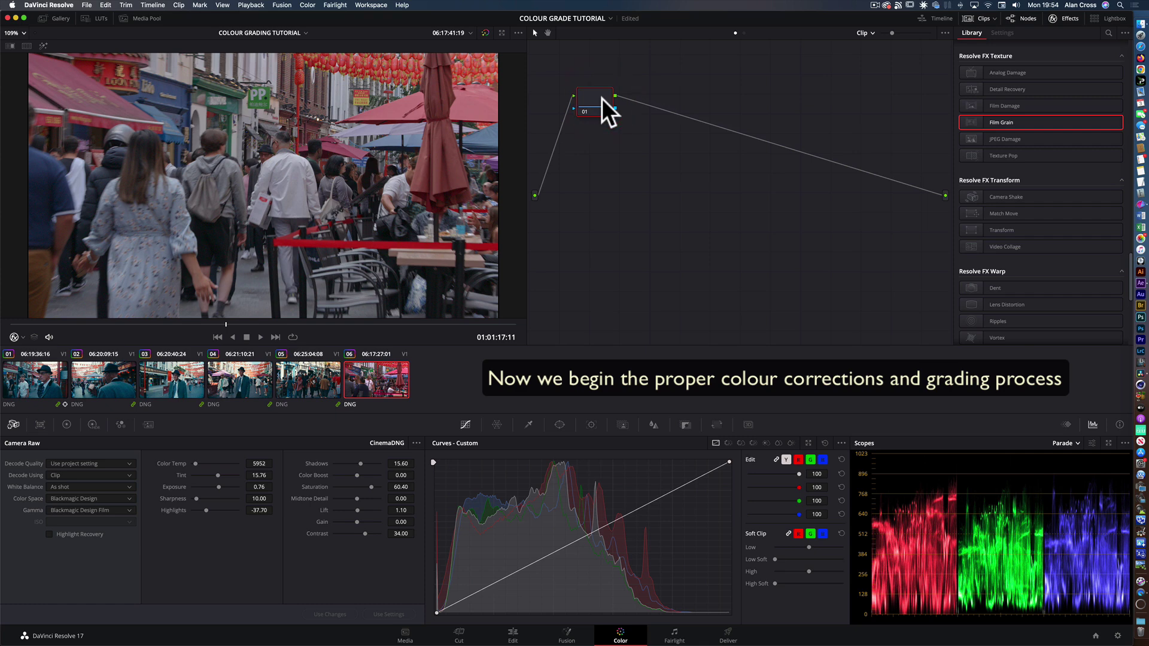
key("alt+s")
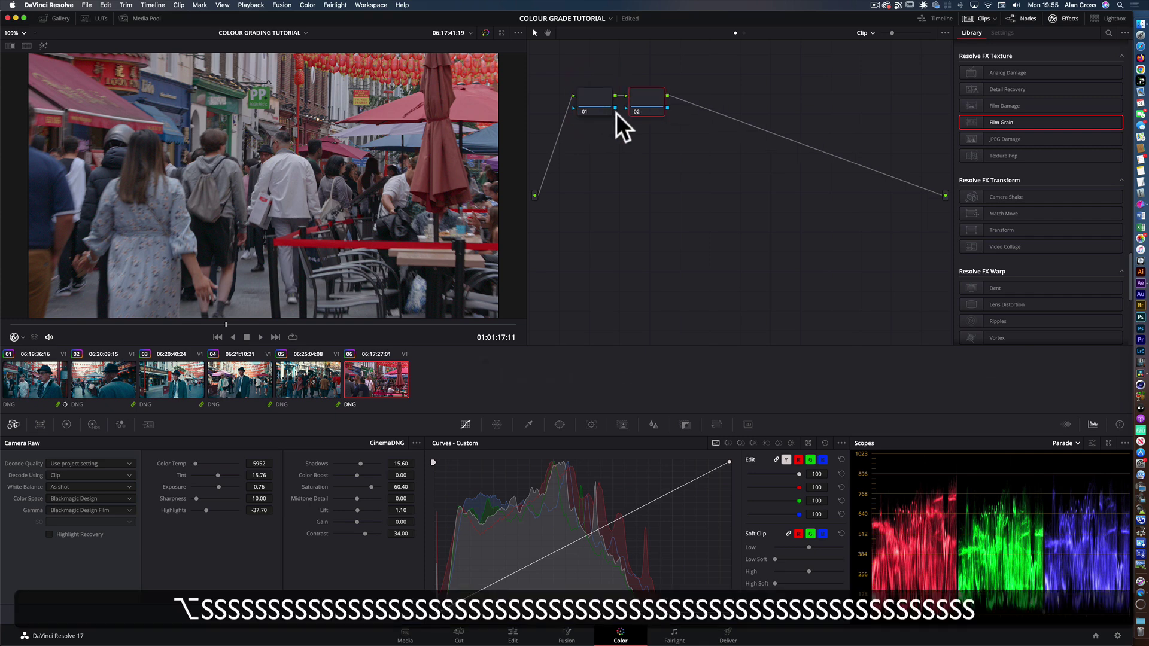
key("alt+s")
key("alt+s")
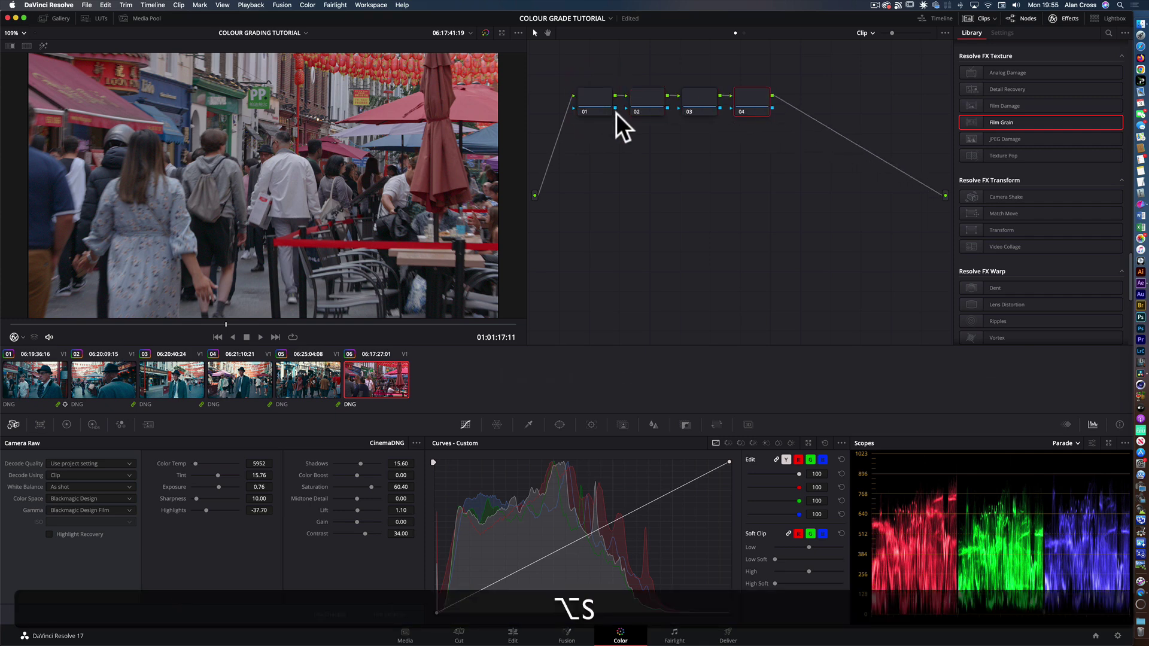
key("alt+s")
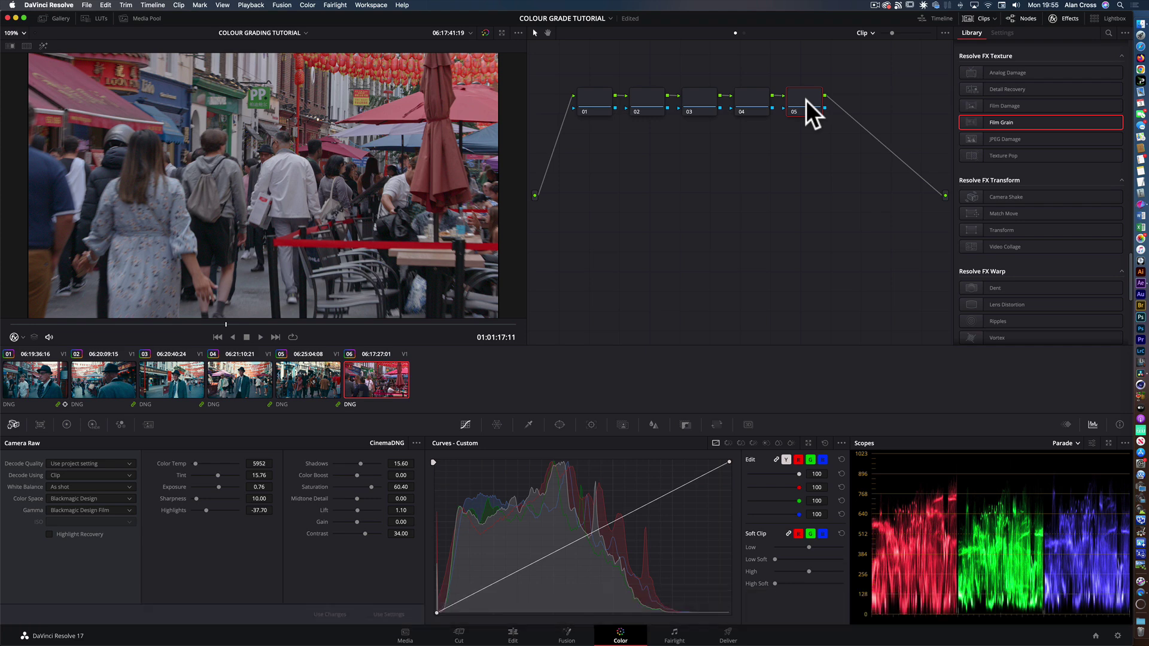
key("alt+s")
Step: Move node 06 below the chain and build a lower row of nodes 07–09
left_click_drag(842, 103, 606, 172)
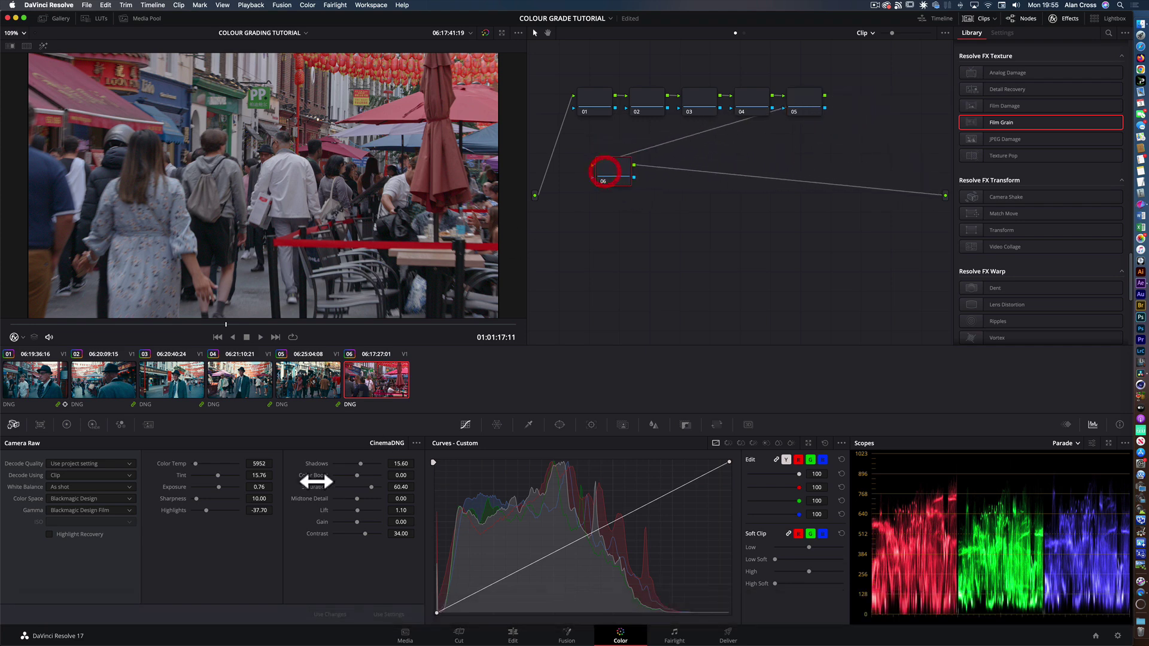
left_click(66, 425)
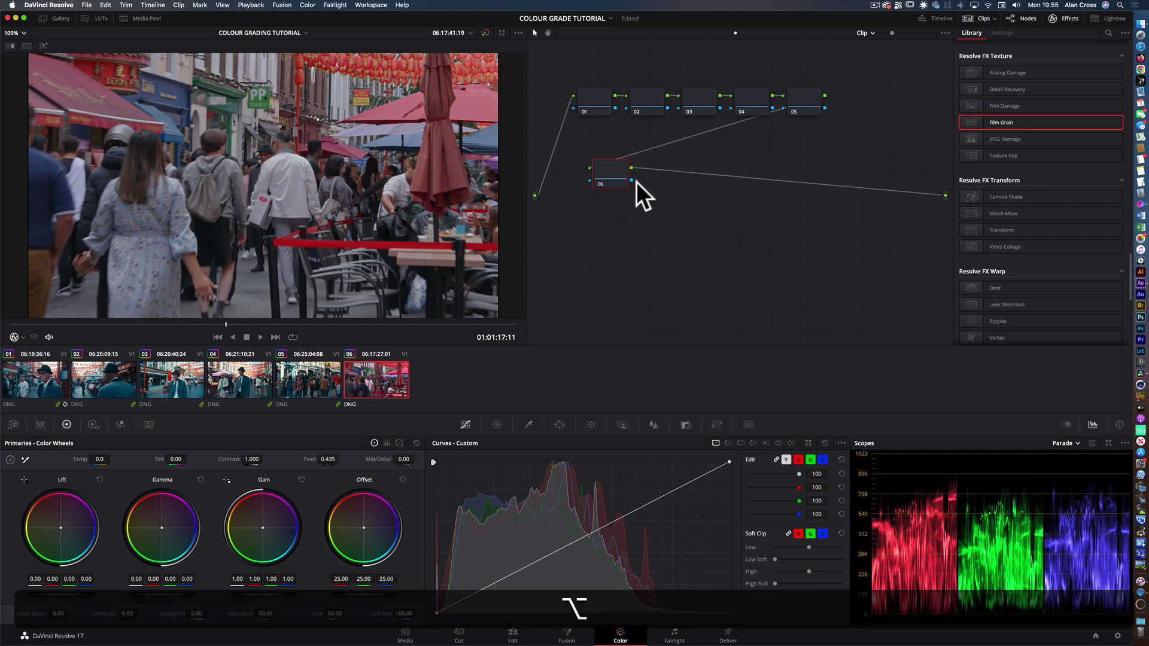
key("alt+s")
left_click_drag(660, 172, 630, 282)
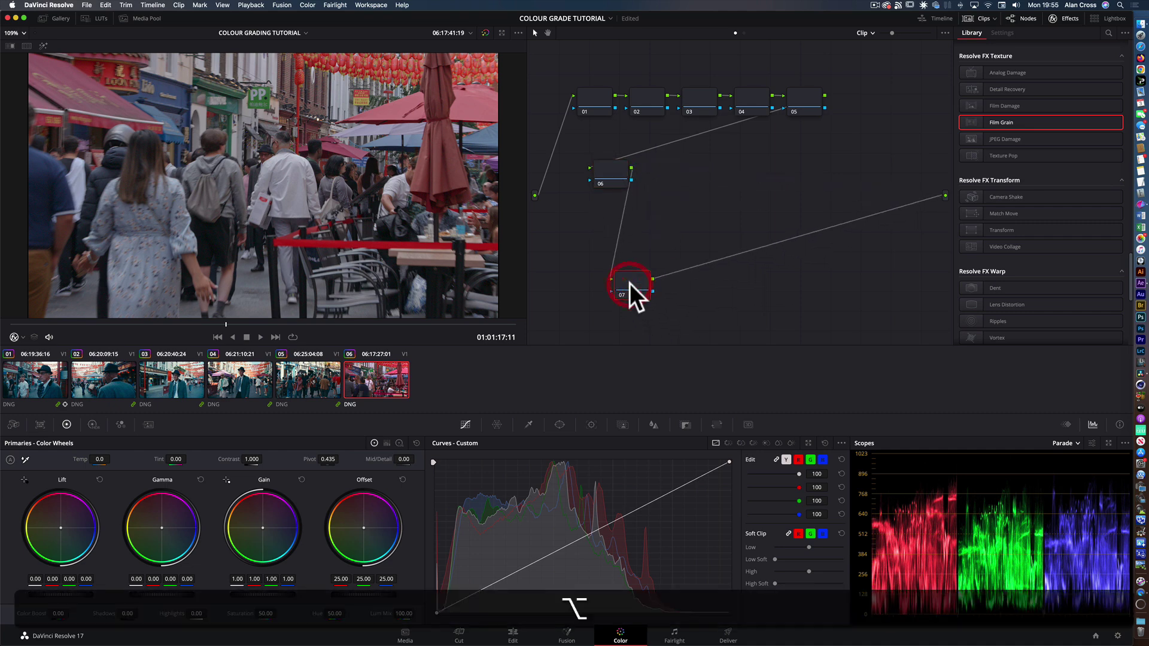
key("alt+s")
key("alt+s")
left_click(629, 286)
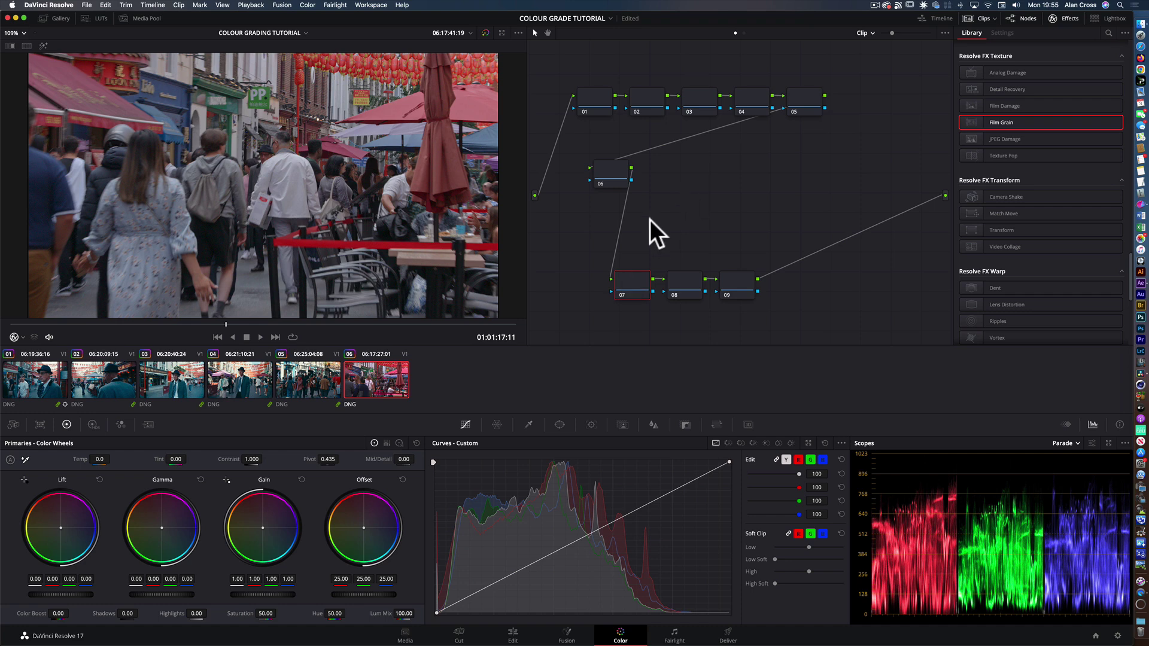
left_click(665, 210)
left_click(711, 209)
Step: Apply a Color Space Transform from the Effects Library to node 07
left_click(736, 282)
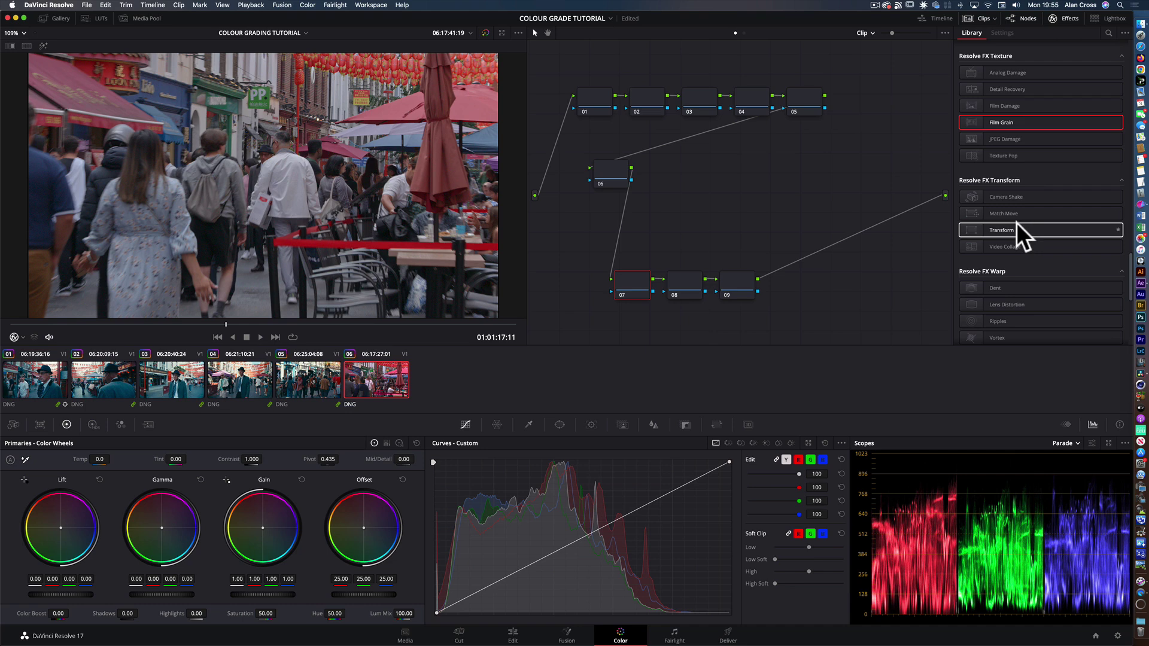
scroll(1017, 223, "up", 10)
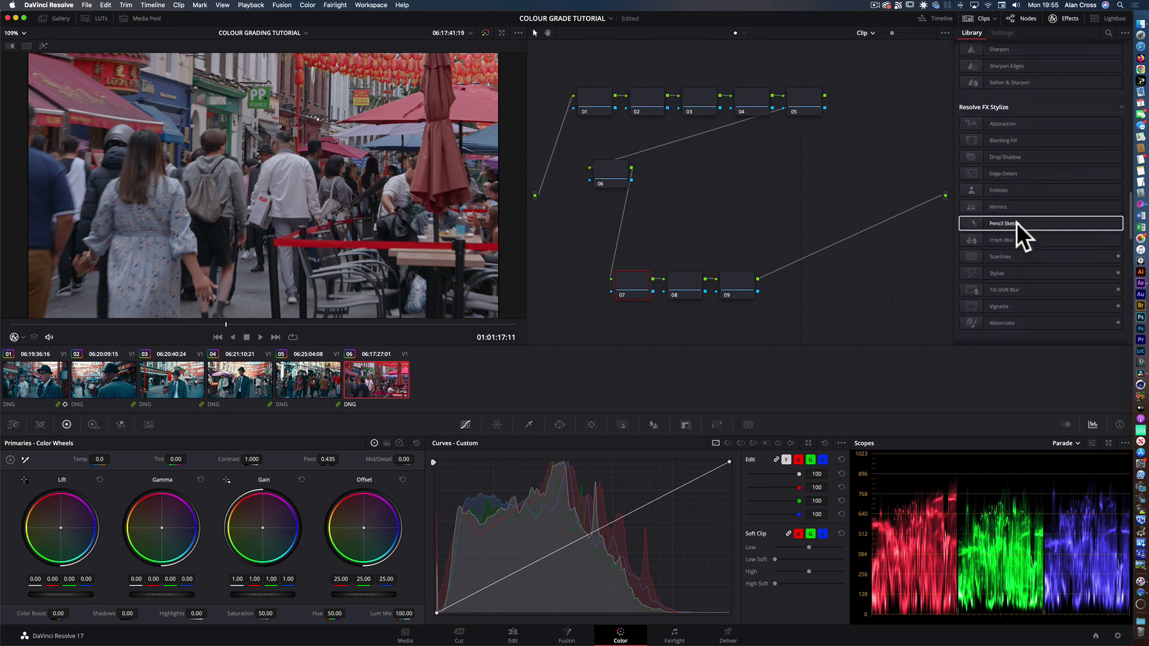
scroll(1016, 223, "up", 15)
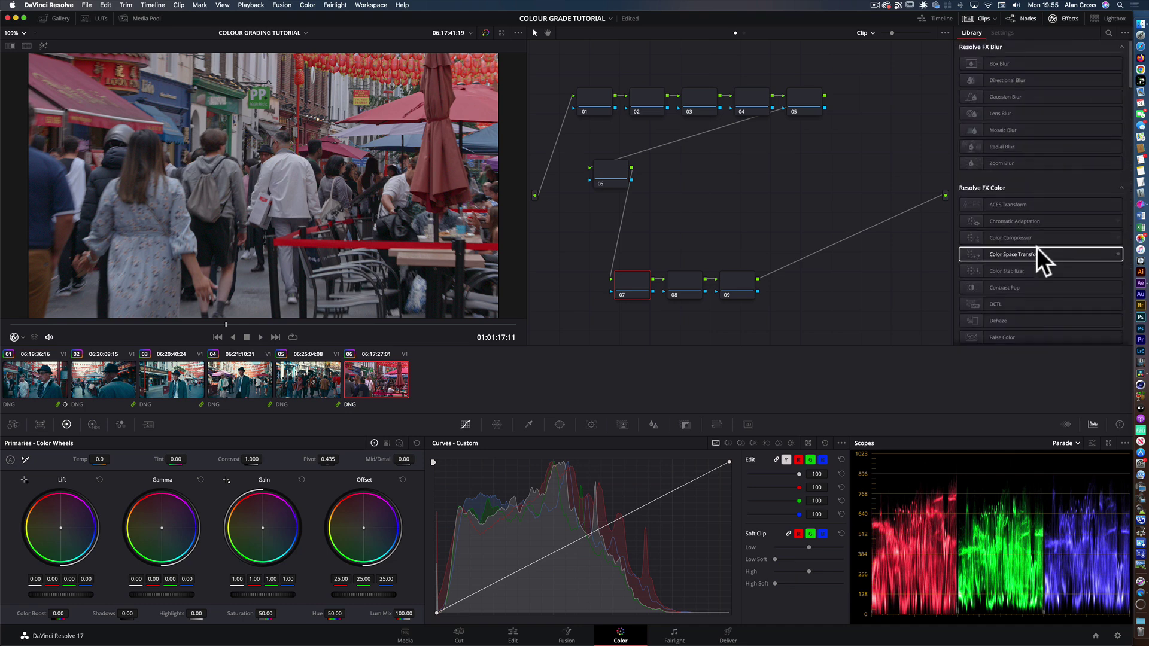
left_click_drag(1036, 247, 641, 282)
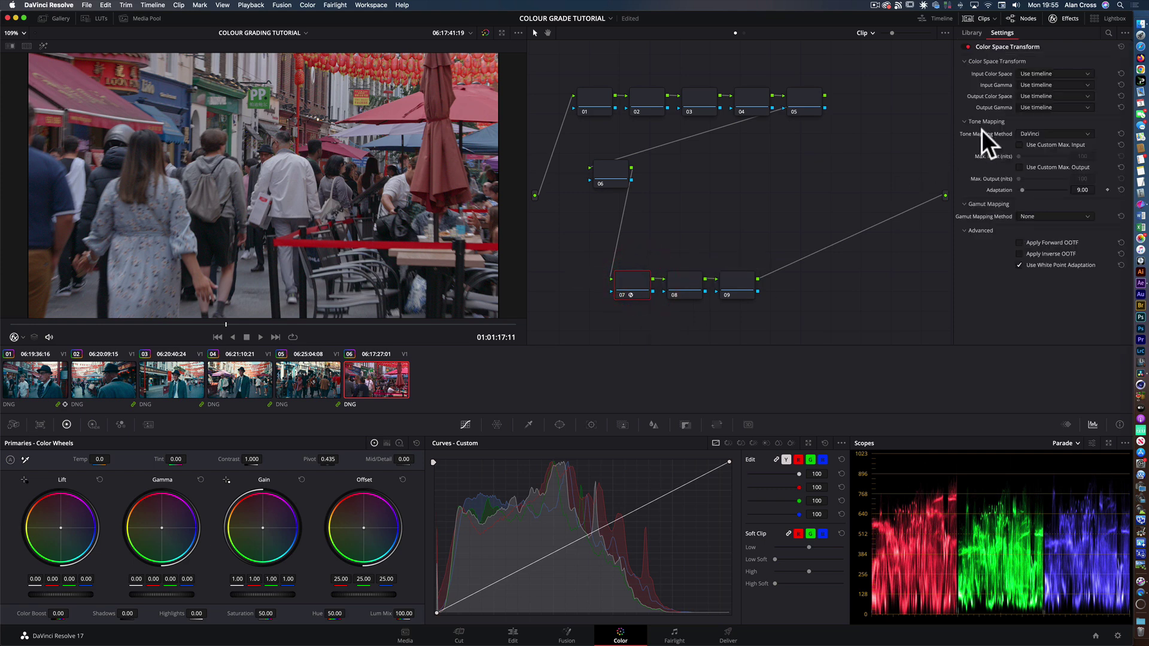
Step: Set the transform's output colour space to Rec.709 and output gamma to Cineon Film Log
left_click(1044, 74)
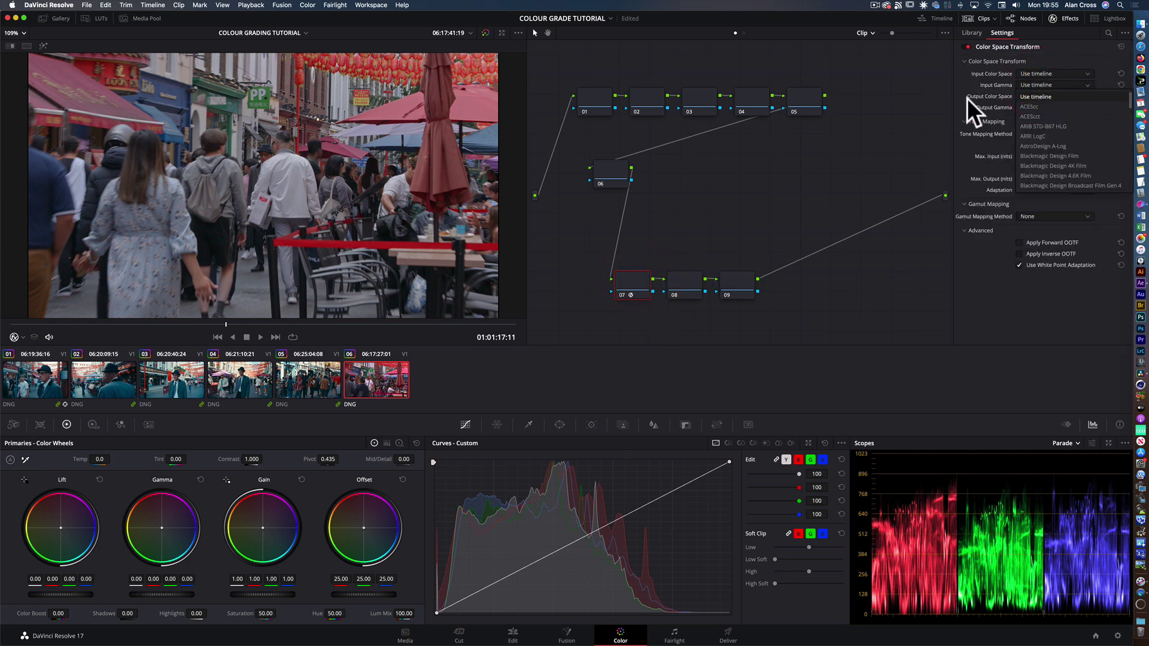
left_click(967, 98)
left_click(1047, 96)
scroll(1044, 138, "down", 10)
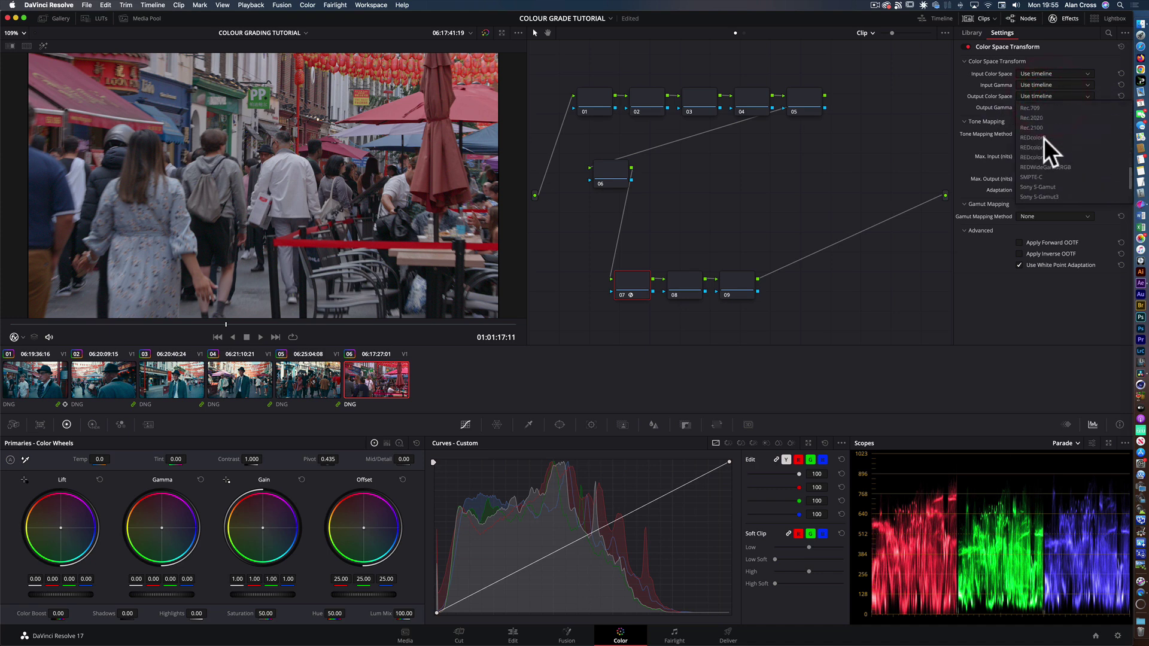
left_click(1039, 105)
left_click(1037, 109)
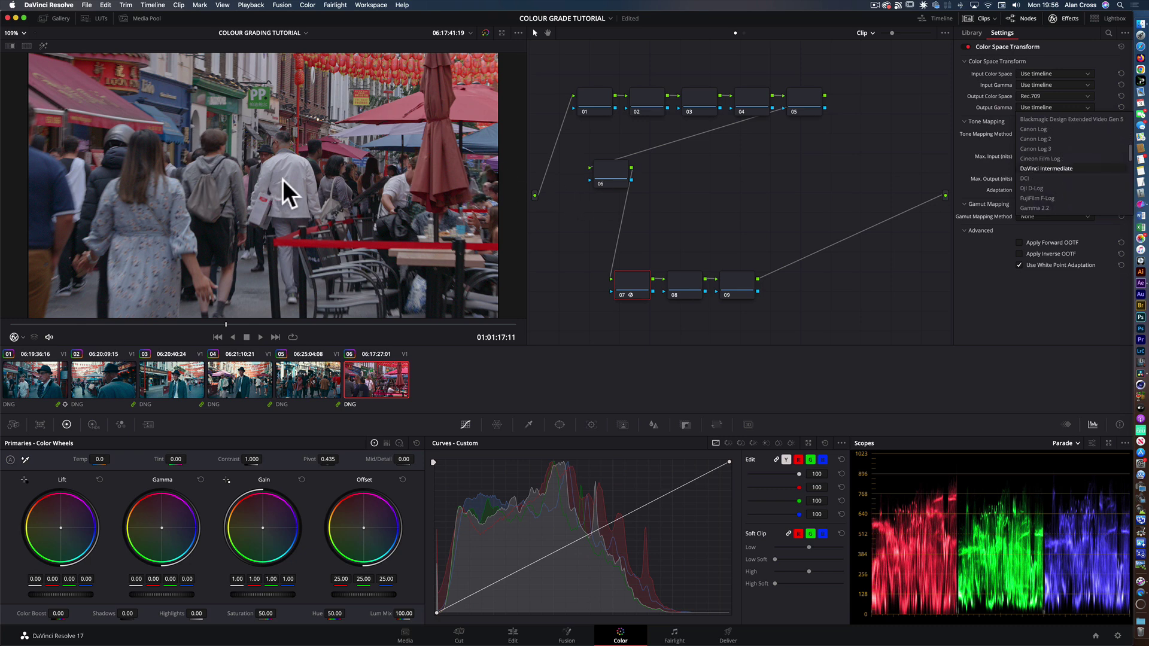
left_click(1041, 158)
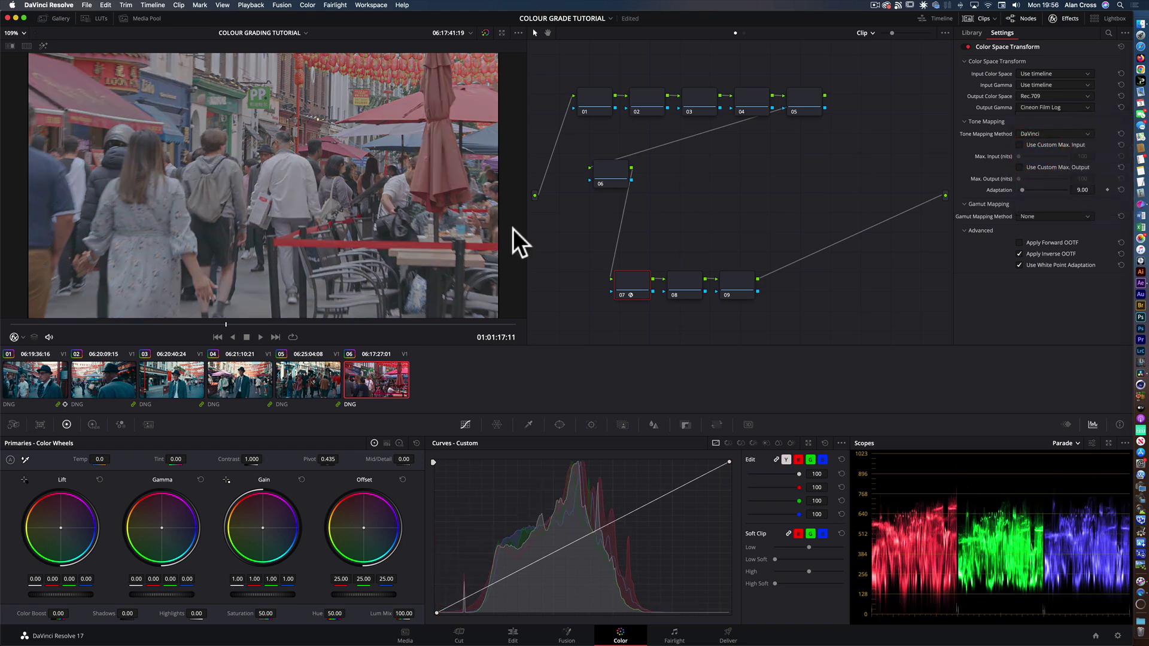
Step: Label node 07 CINEON
right_click(624, 282)
left_click(652, 302)
key("Return")
Step: Apply the Rec709 Kodak 2383 D60 film-look LUT to node 08
left_click(688, 285)
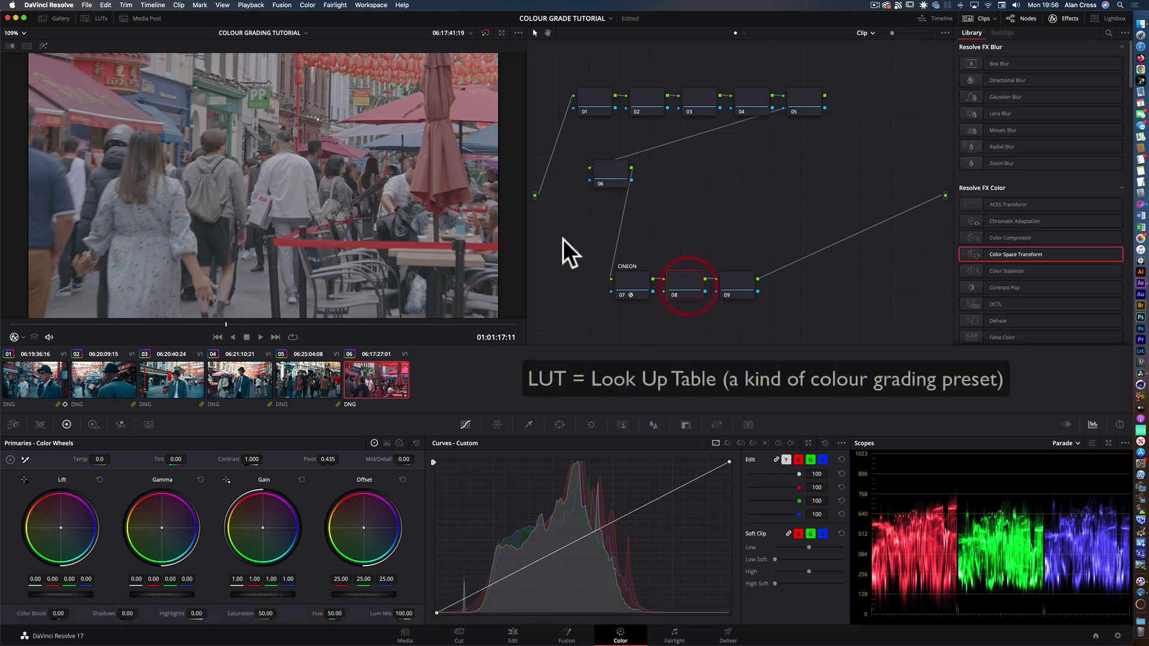
left_click(101, 18)
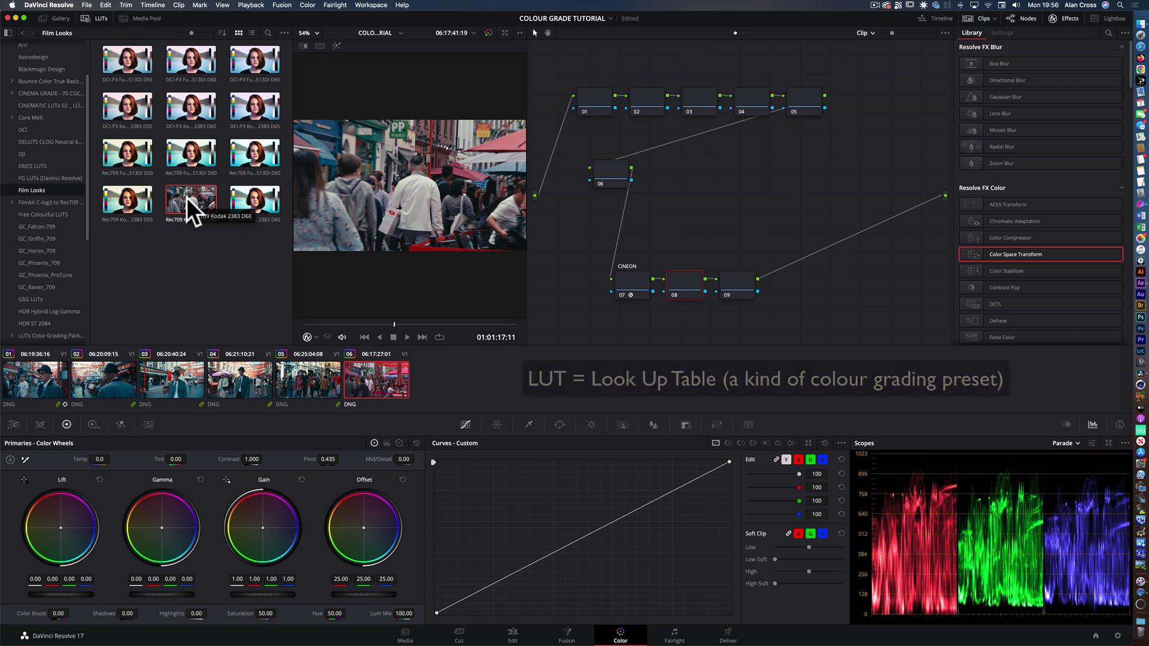
left_click(186, 198)
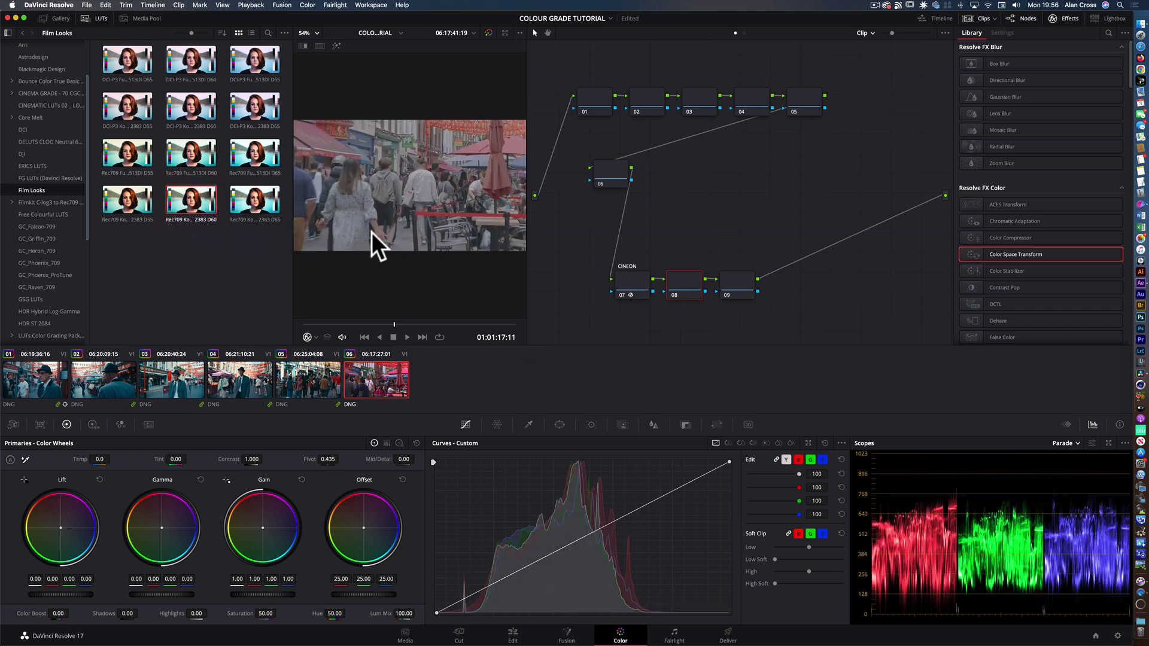
left_click_drag(198, 202, 698, 285)
left_click(97, 16)
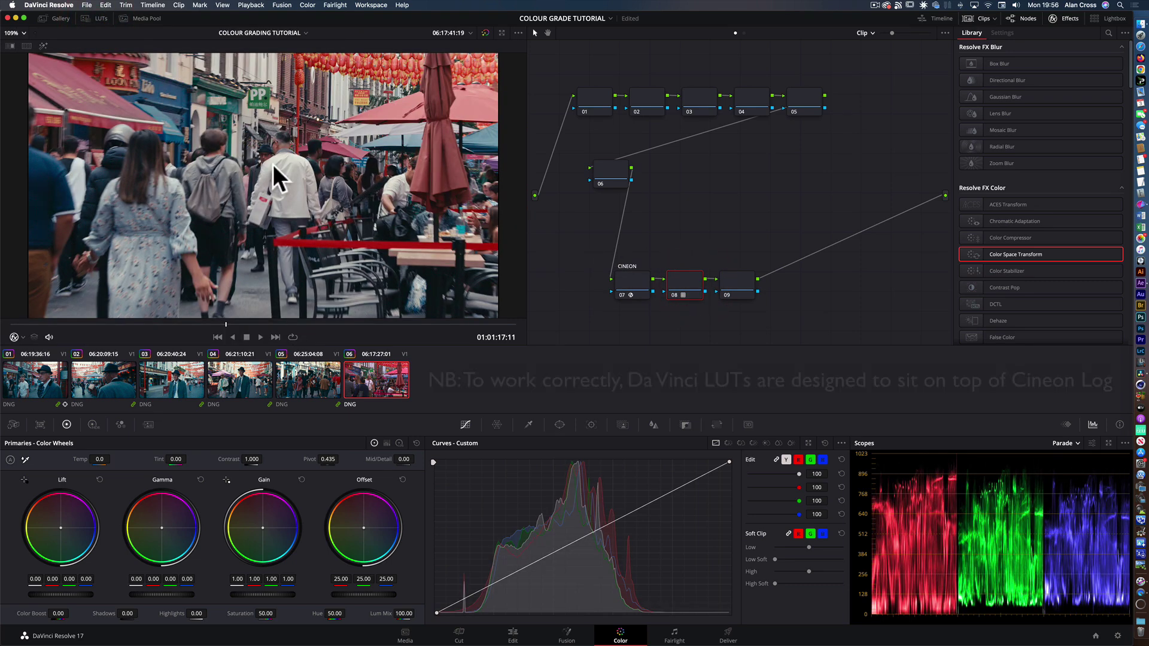
Step: Toggle the CINEON node 07 off and back on to compare the image
left_click(619, 285)
key("super+d")
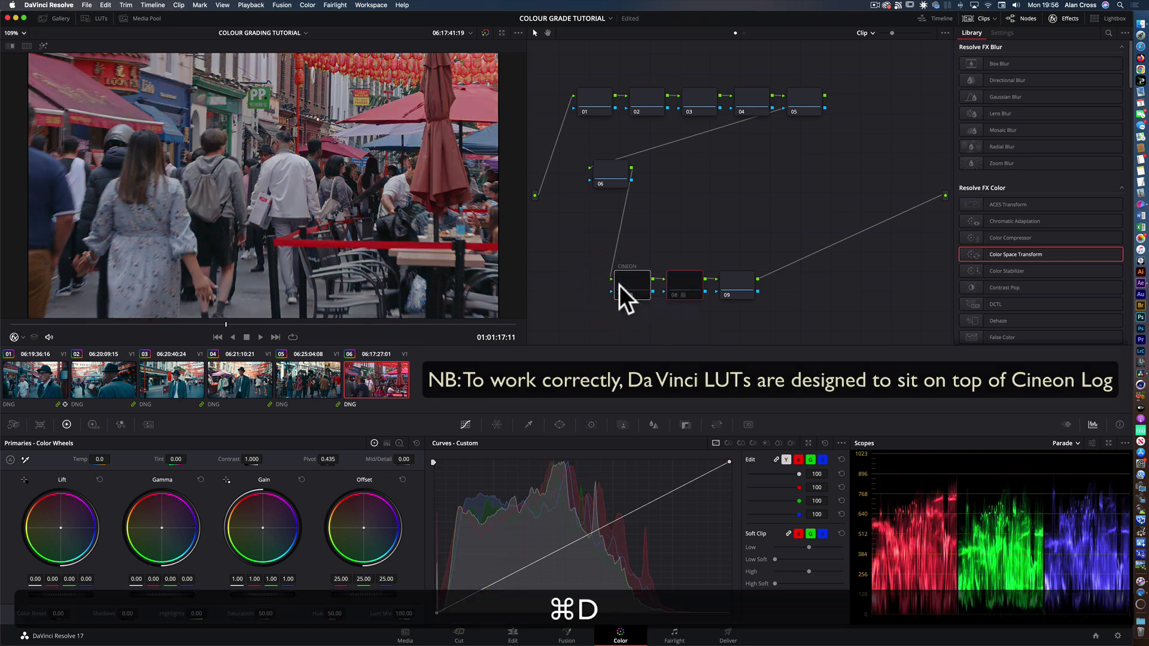
key("super+d")
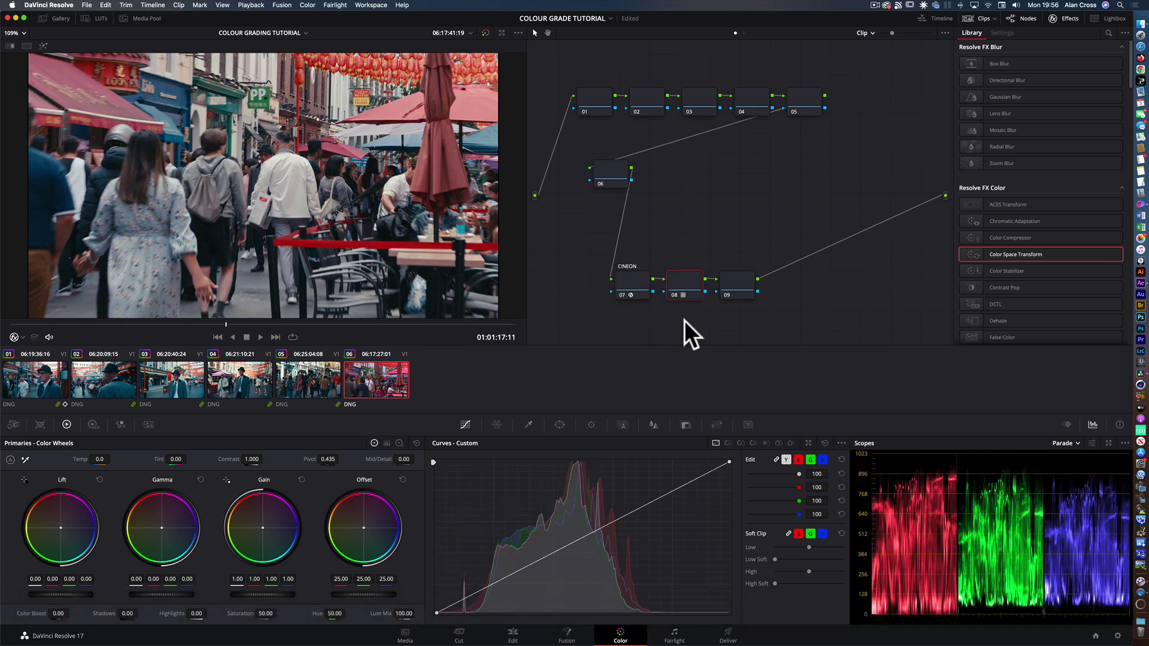
left_click(688, 279, "ctrl")
left_click(681, 279)
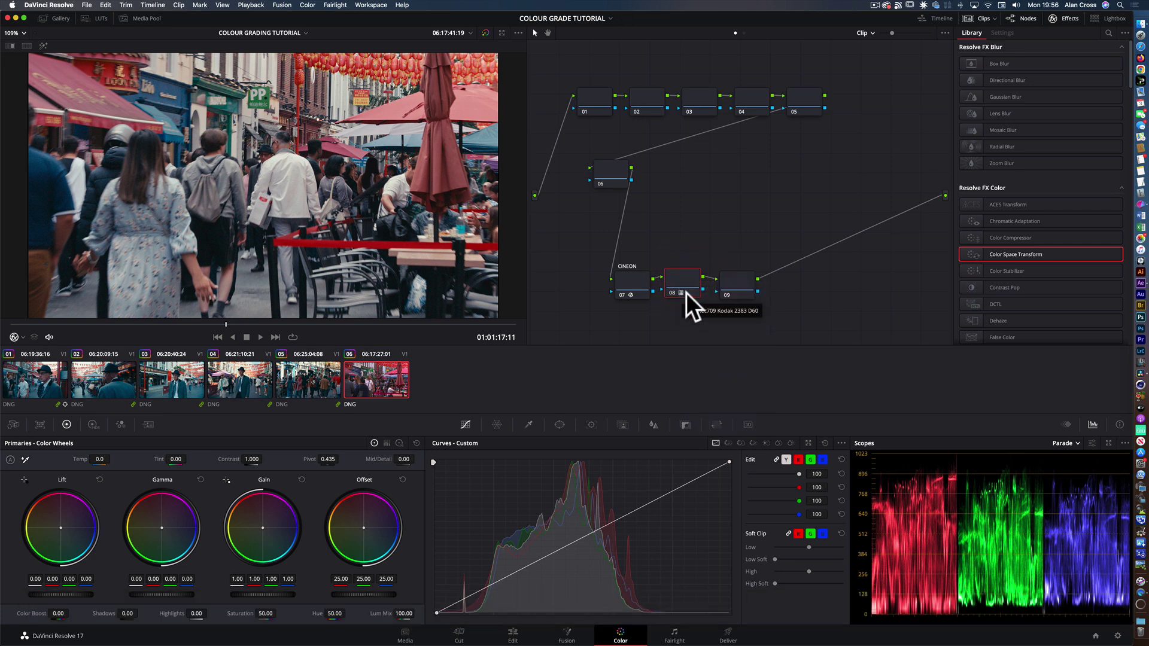
Step: Label node 08 FILM LOOK
right_click(685, 278)
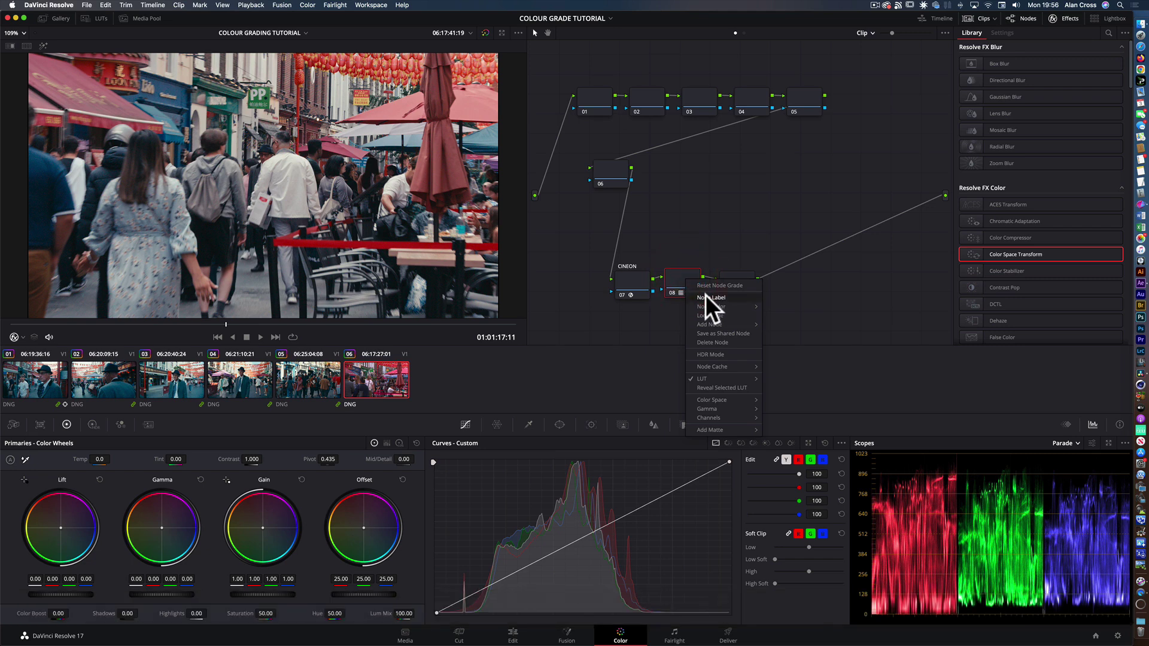
left_click(705, 297)
type("FILM LOOK")
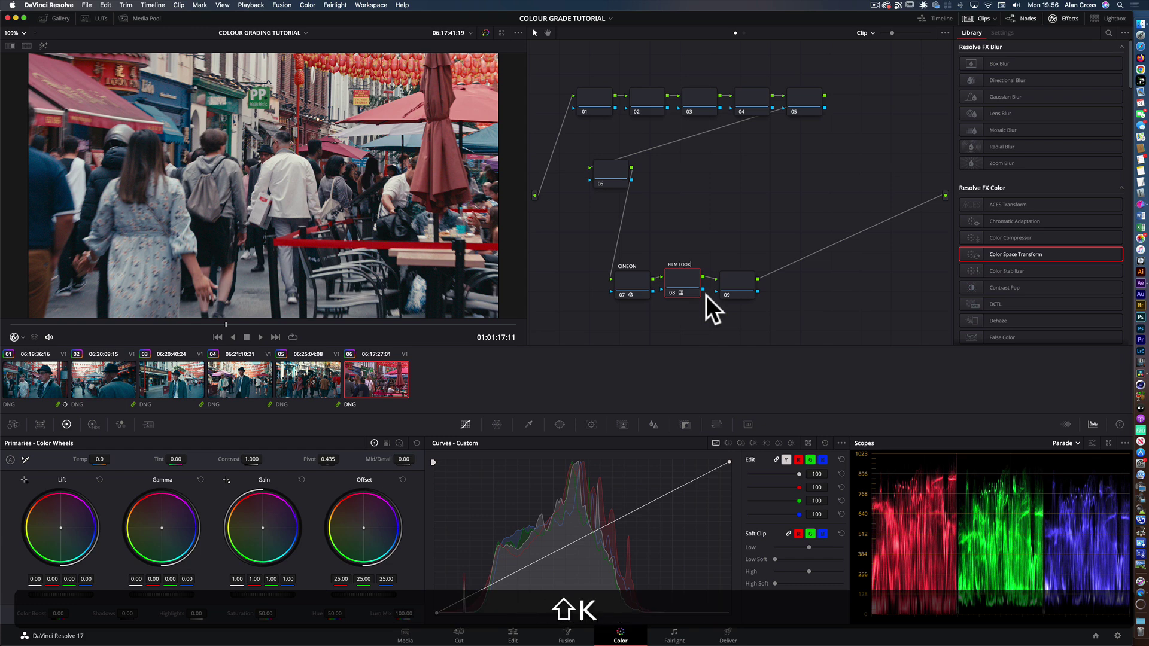
key("Return")
Step: Label node 09 FILM GRAIN
left_click(741, 282)
right_click(751, 297)
left_click(777, 299)
type("FILM GRAIN")
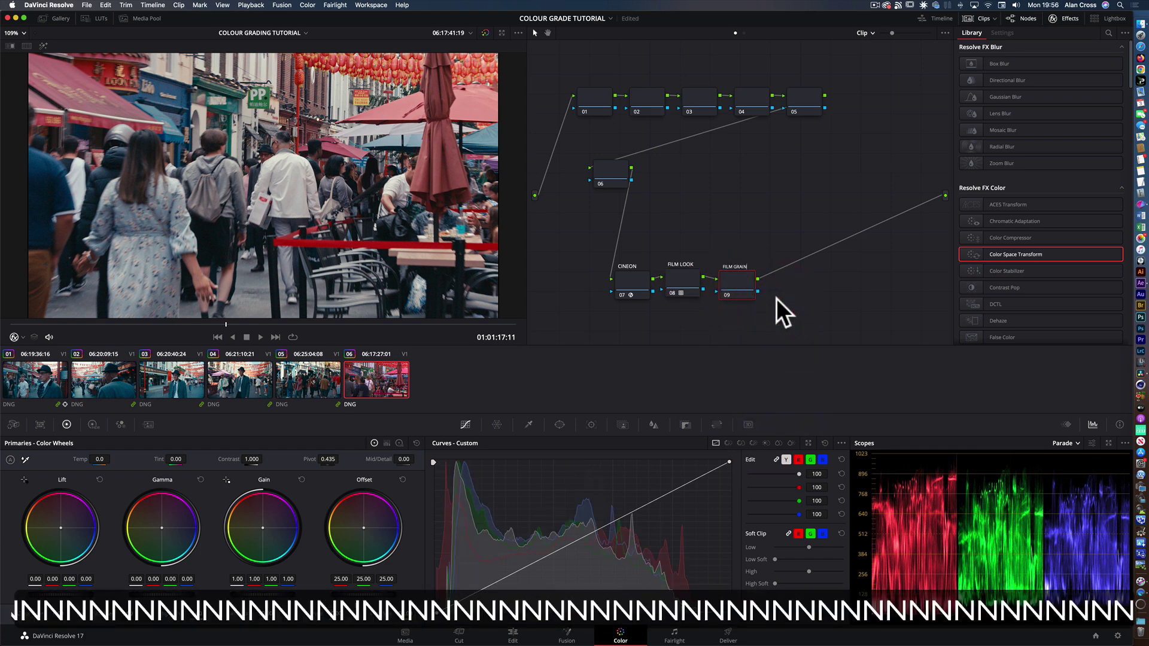
key("Return")
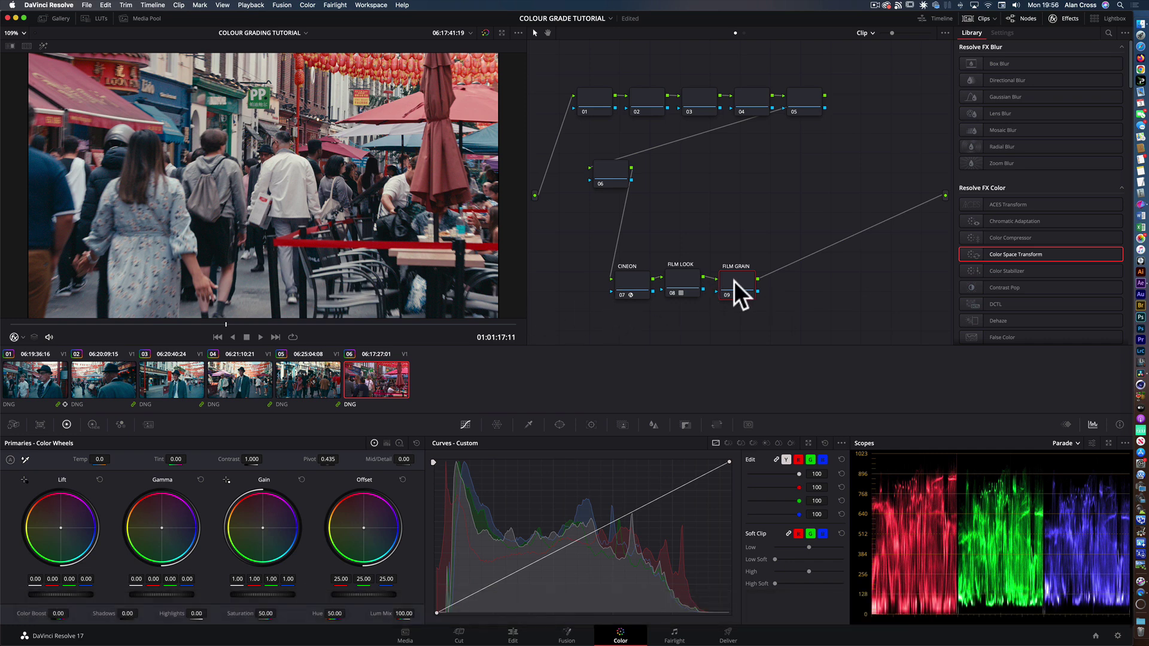
left_click(738, 282)
left_click(734, 281)
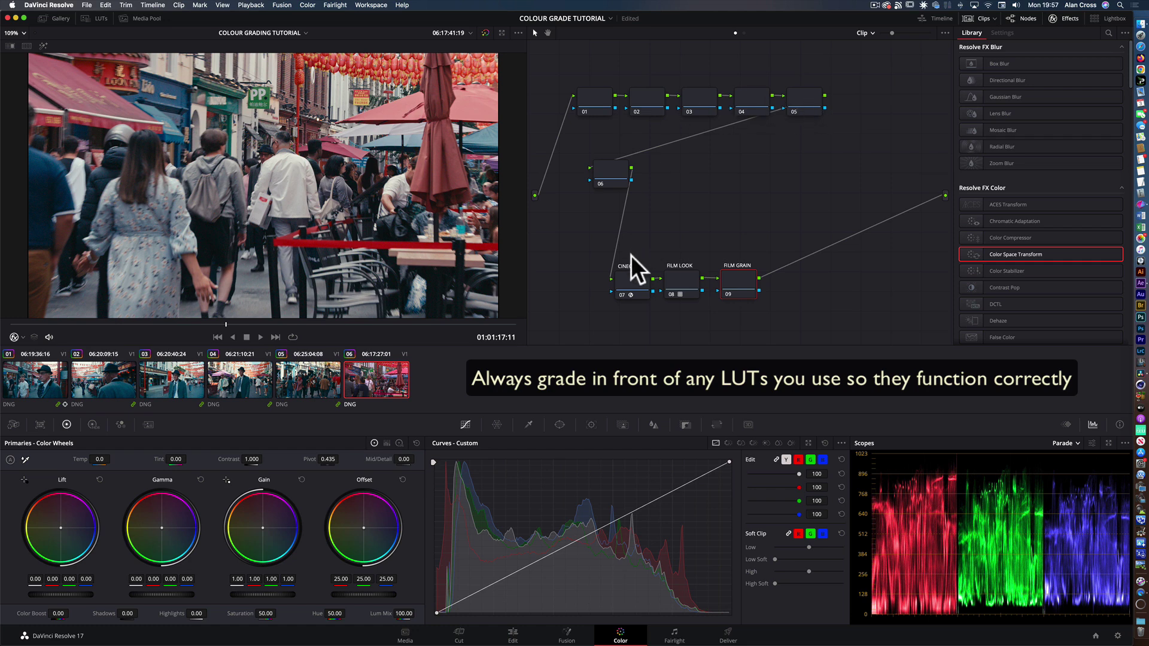
Step: Apply Film Grain to node 09 using the 35mm 200T preset, with grain size 0.257
left_click(744, 285)
scroll(1038, 180, "down", 15)
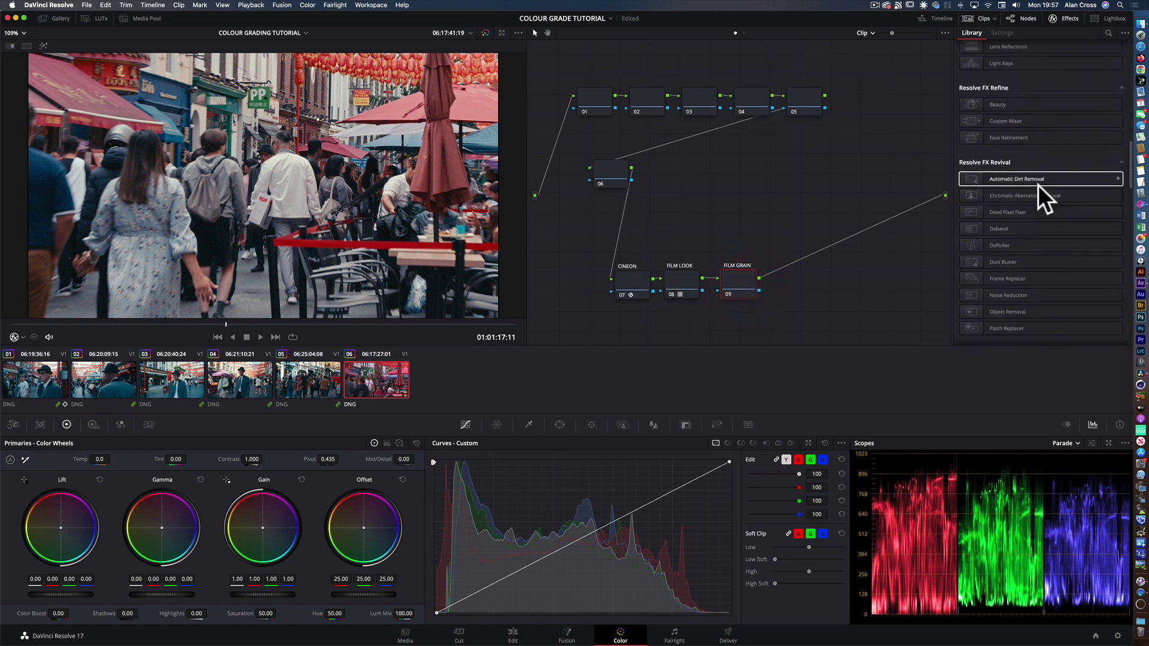
scroll(1038, 185, "down", 10)
left_click_drag(1026, 172, 735, 277)
left_click(1044, 57)
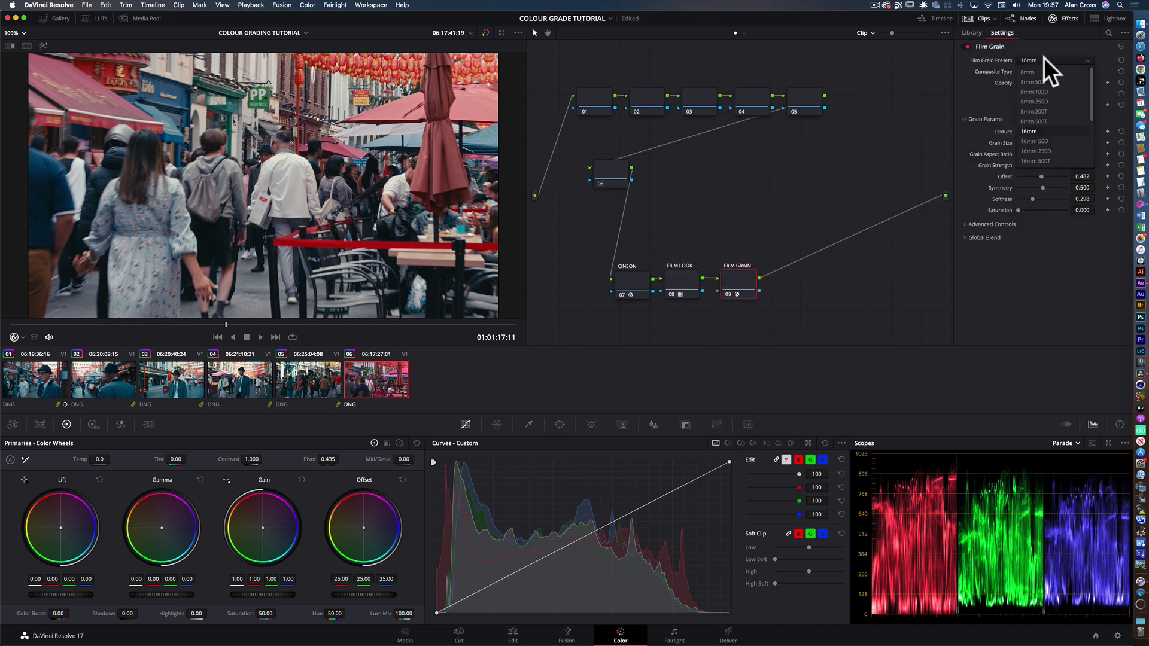
scroll(1032, 137, "down", 5)
left_click(1034, 131)
left_click_drag(1027, 142, 1038, 165)
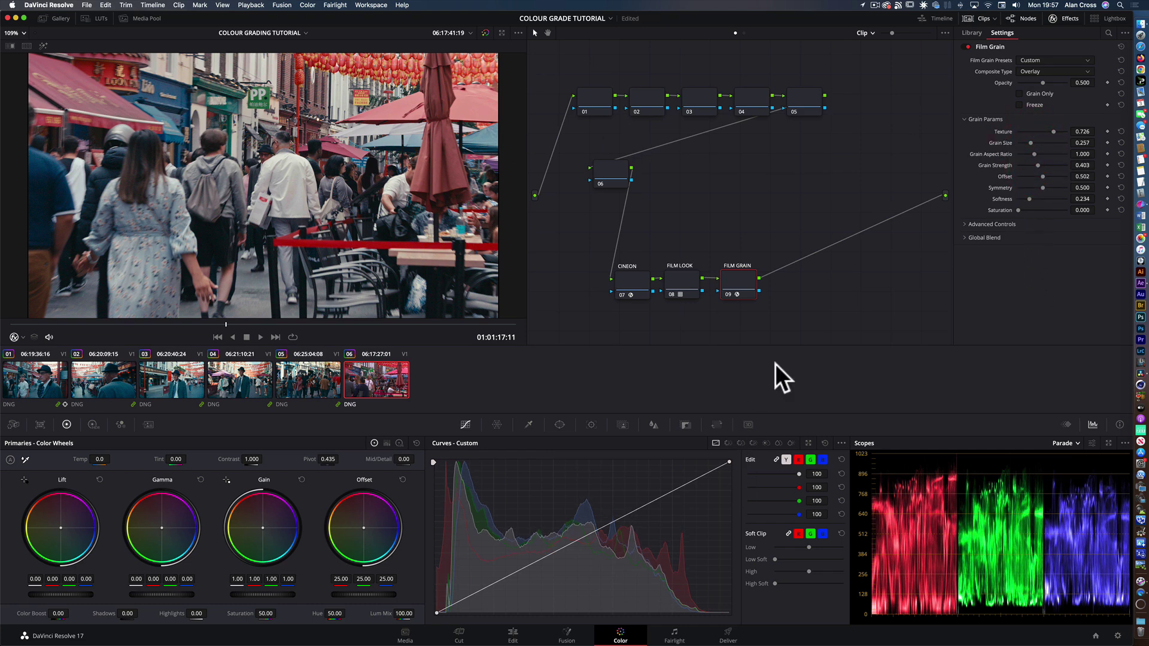
Step: Label nodes 02, 03 and 04 as EXP, CONTRAST and SAT
left_click(654, 102)
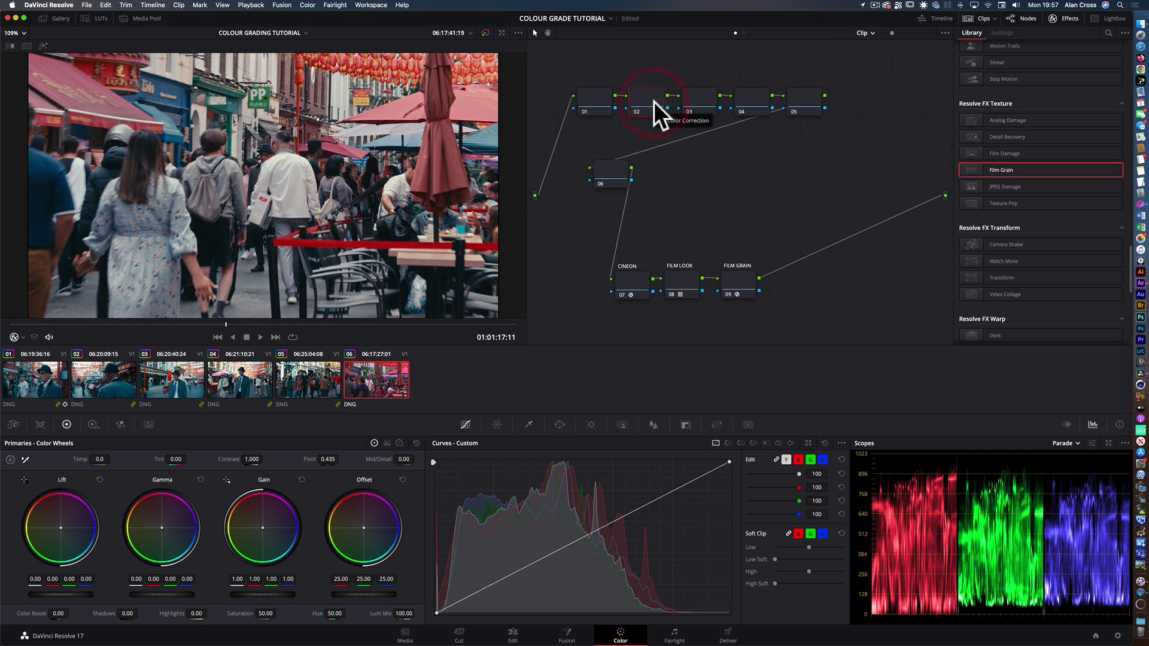
left_click(654, 101, "ctrl")
left_click(666, 122)
type("EXP")
left_click(704, 97)
left_click(704, 97, "ctrl")
left_click(715, 117)
type("CONTRAST")
key("Return")
left_click(747, 96)
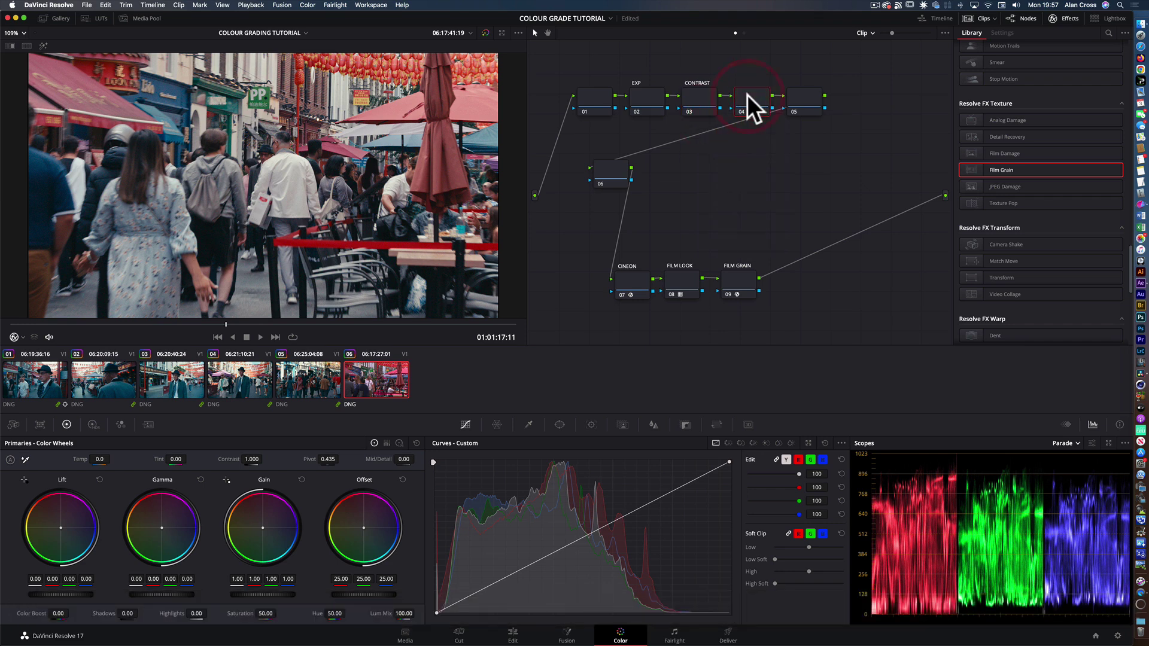
type("SAT")
key("Return")
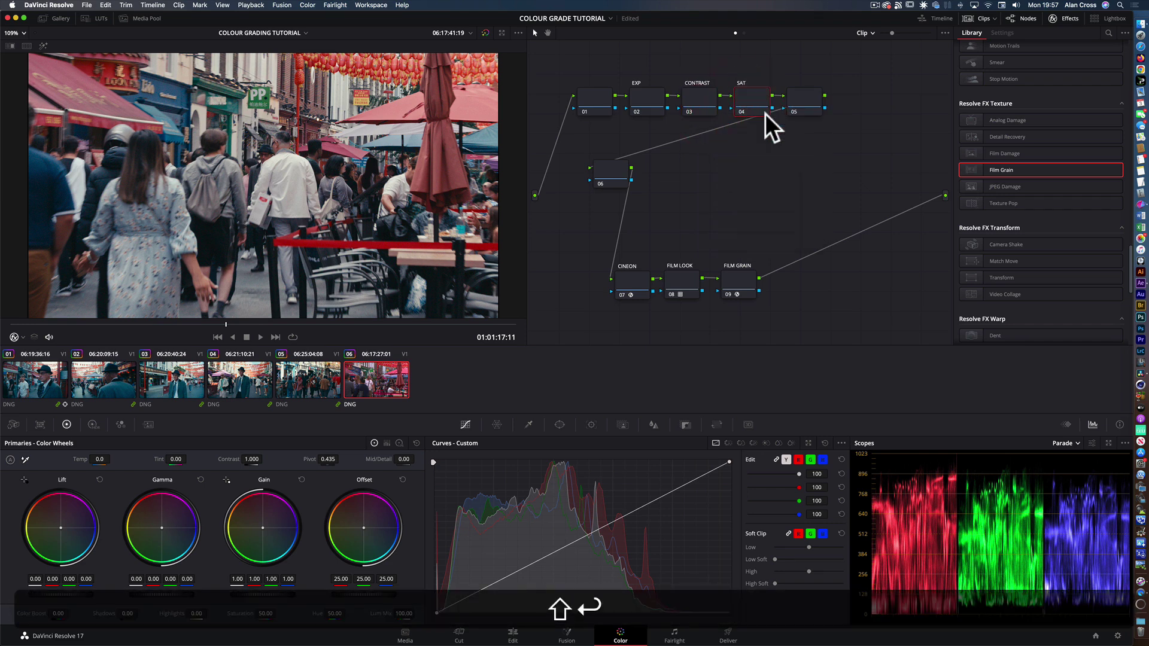
Step: Label nodes 05 and 06 as WB and PRIMES
left_click(806, 98, "ctrl")
left_click(831, 117)
type("WB")
key("Return")
left_click(599, 170)
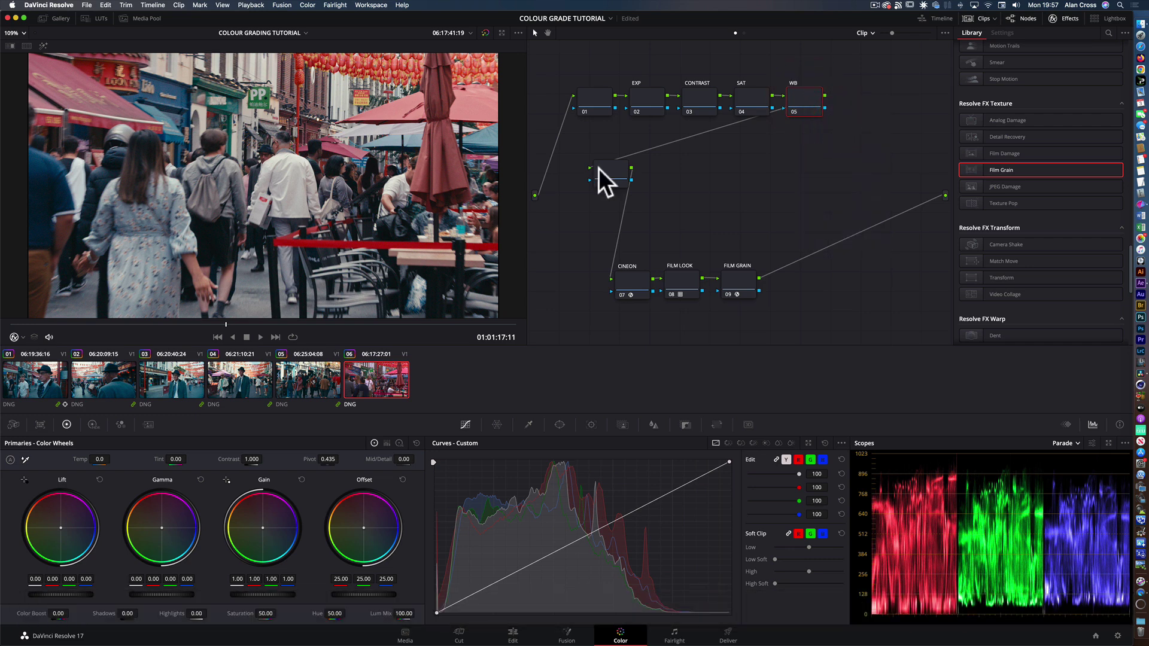
left_click(608, 170, "ctrl")
left_click(620, 185)
type("PRIMES")
key("Return")
Step: Add serial node 07 after PRIMES with Alt+S and label it DESAT
key("alt+s")
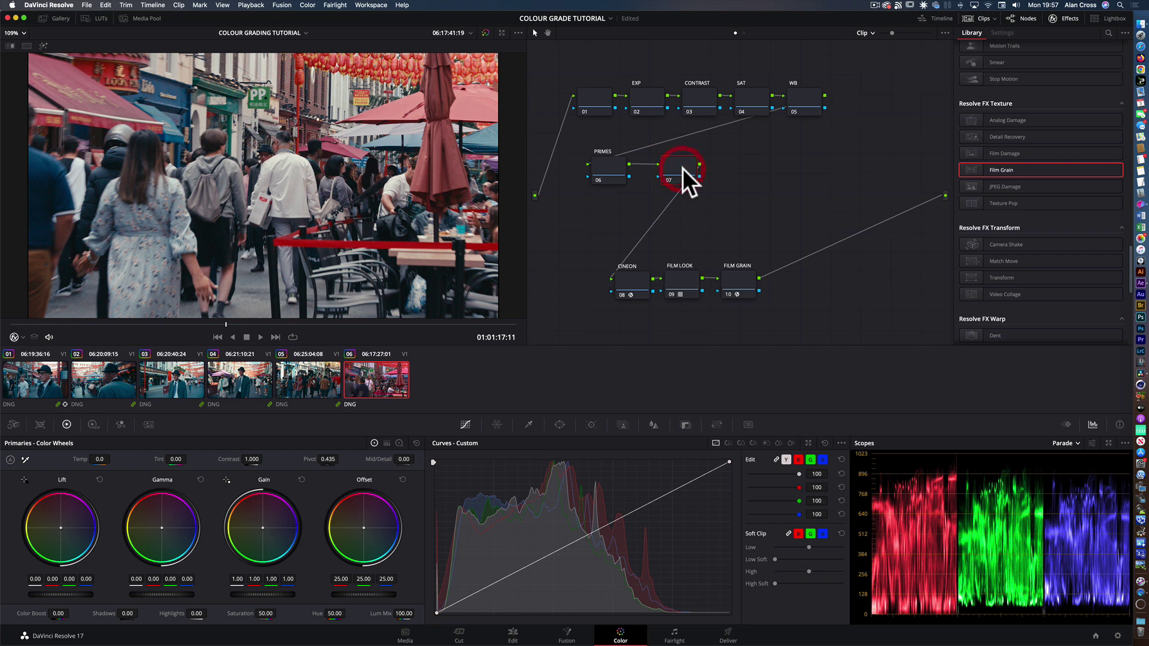
left_click_drag(683, 168, 797, 166)
left_click(798, 166, "ctrl")
left_click(817, 186)
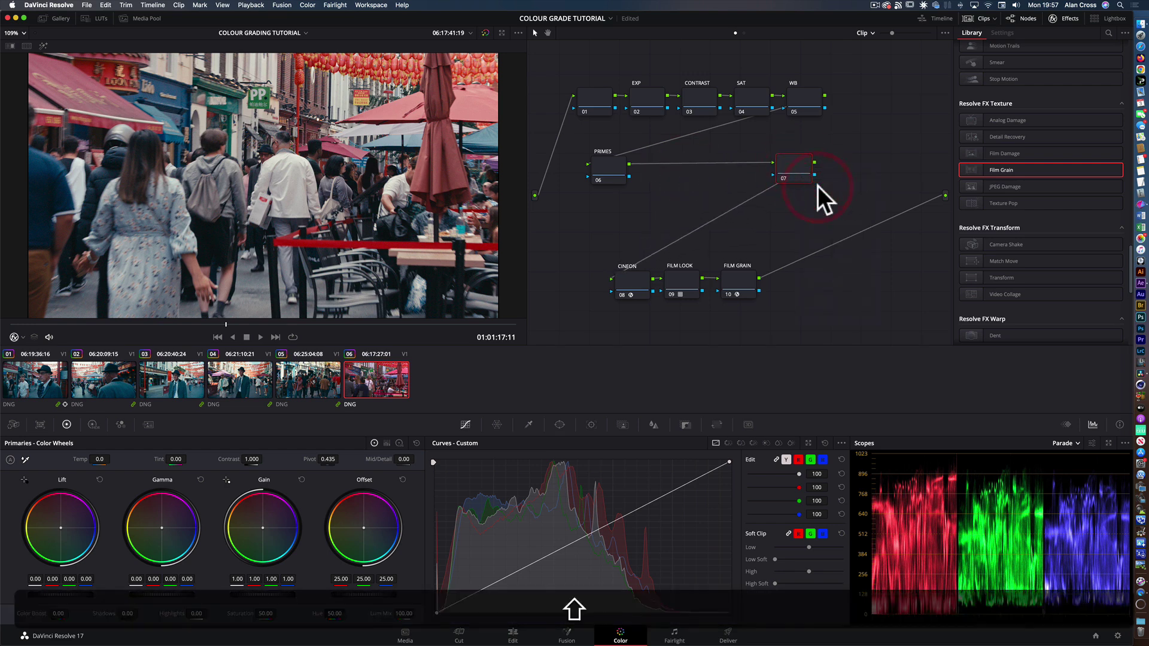
type("DESAT")
key("Return")
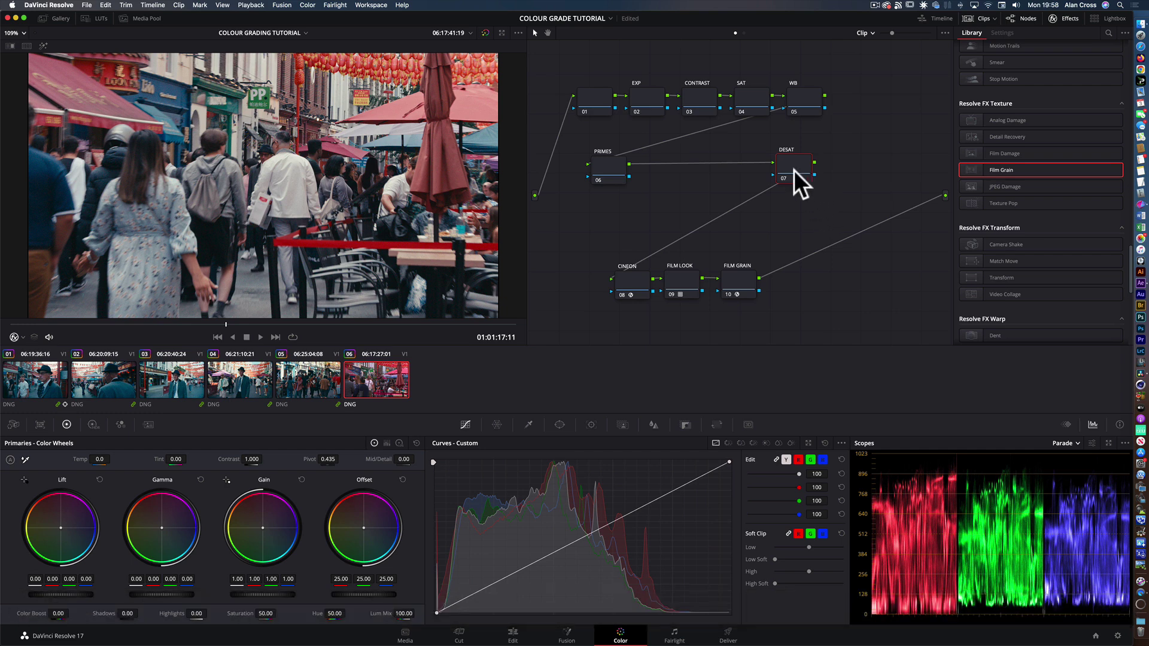
left_click_drag(615, 167, 618, 159)
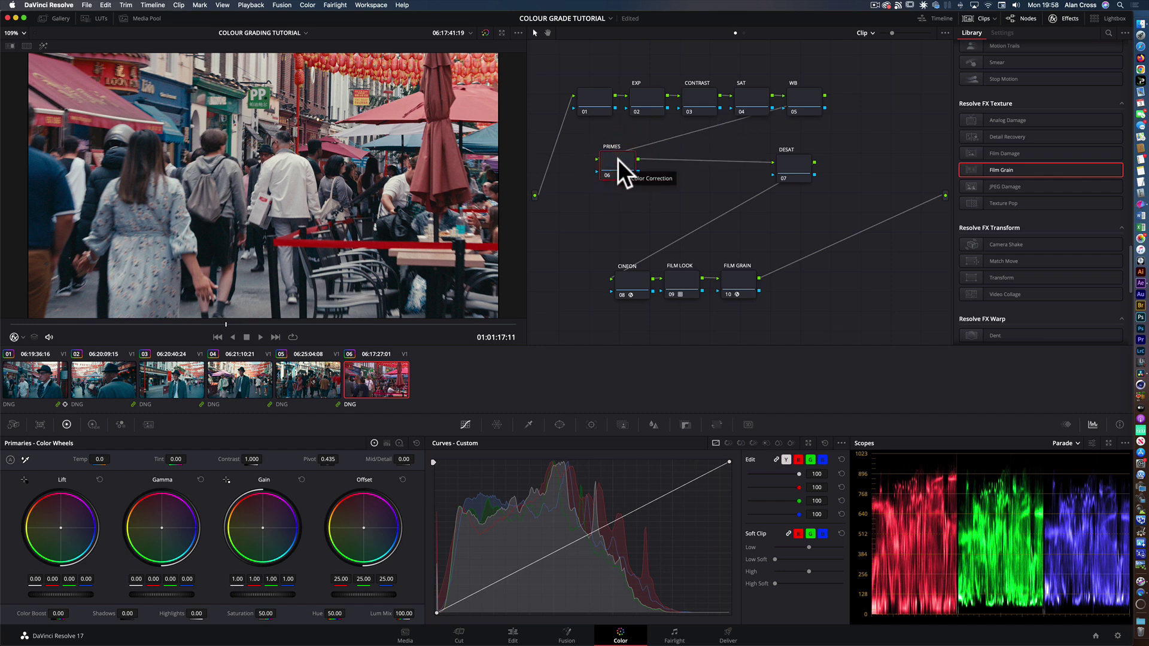
Step: Add a layer node to PRIMES through Color > Nodes, joined by a Layer Mixer feeding DESAT
left_click(306, 4)
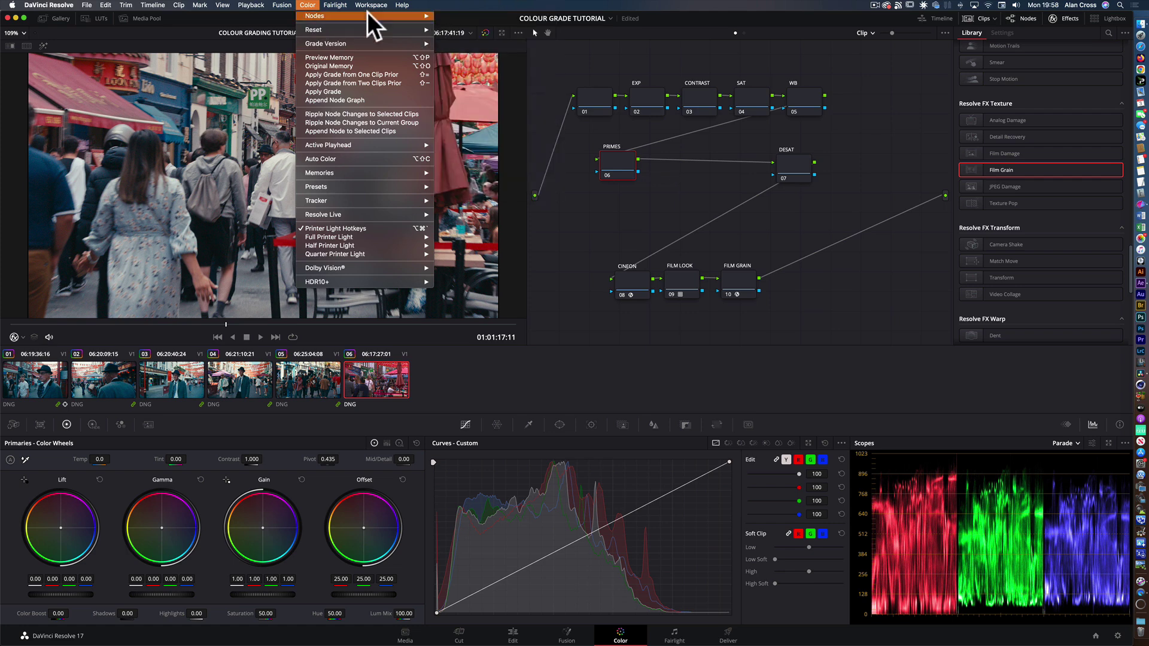
mouse_move(354, 13)
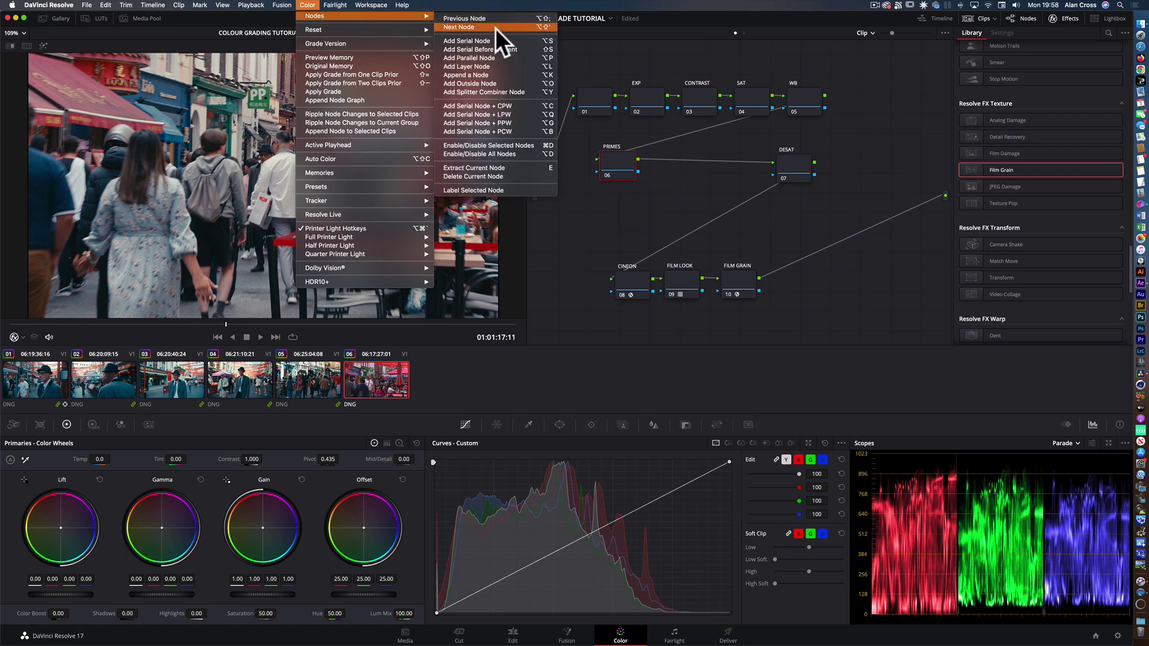
left_click(486, 66)
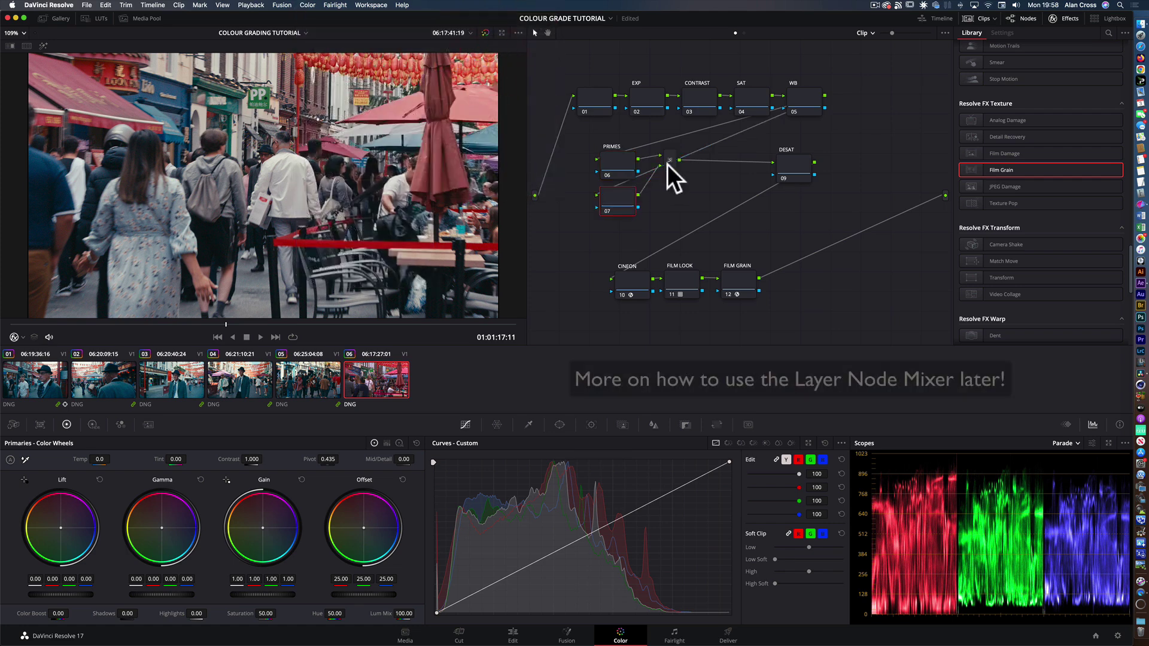
left_click_drag(689, 177, 688, 180)
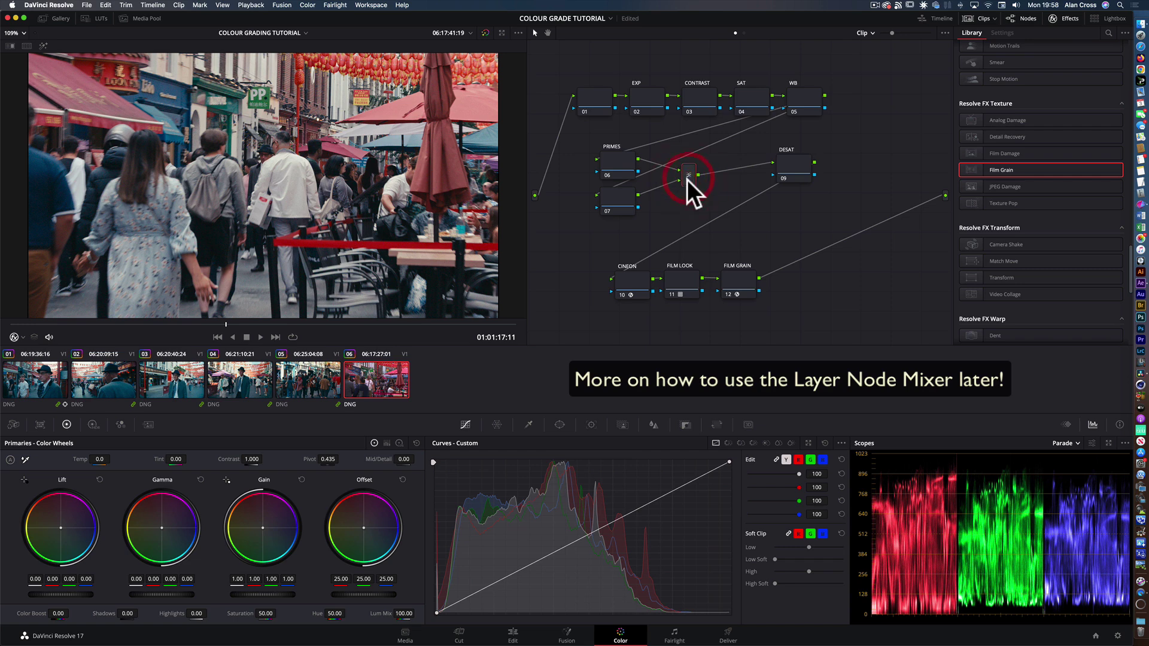
Step: Disable the new layer node and slightly lower exposure with Offset on EXP
right_click(687, 180)
key("super+d")
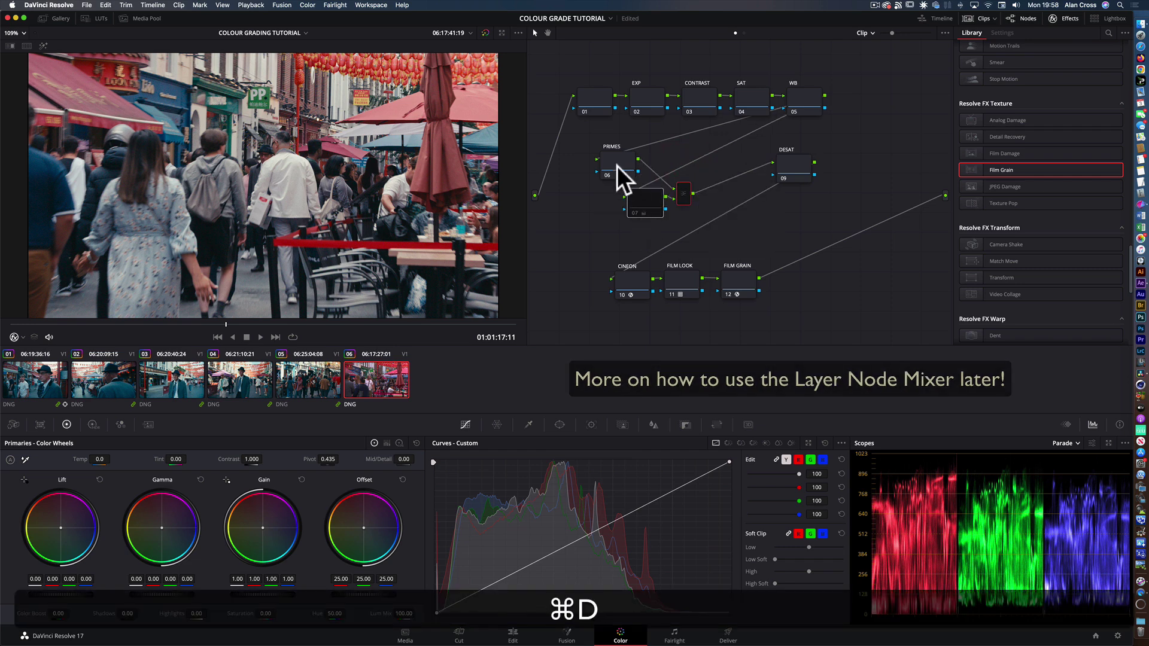
left_click_drag(618, 163, 616, 156)
left_click(648, 99)
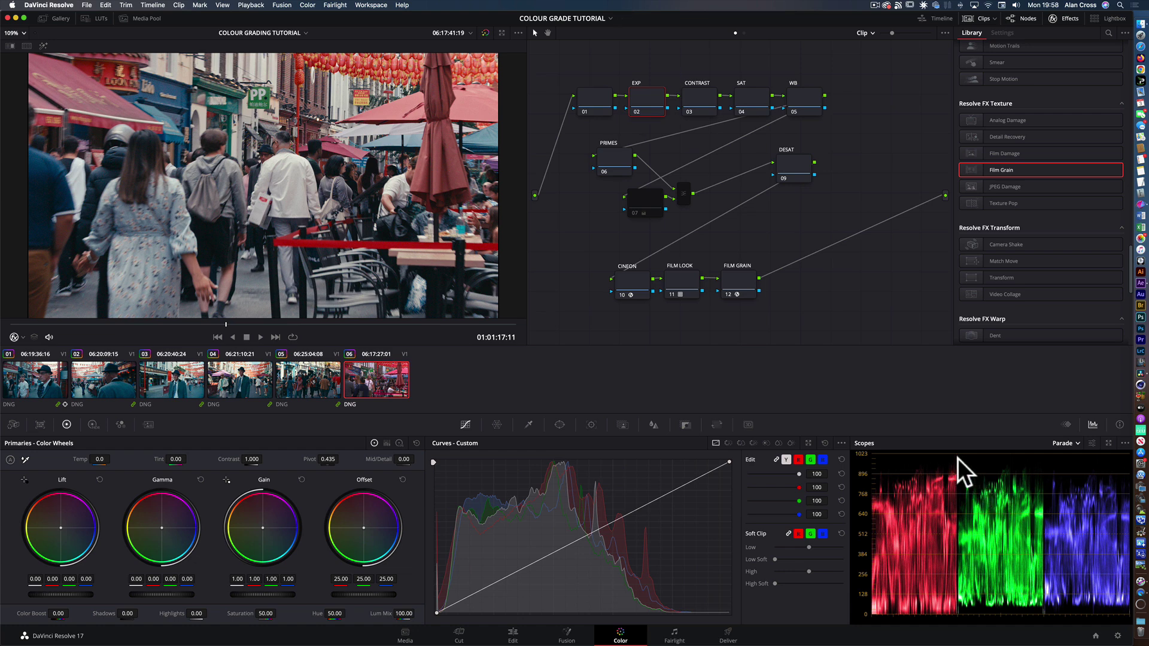
left_click_drag(372, 595, 334, 608)
Step: Reduce contrast to 0.926, raise saturation on SAT, and shift WB toward blue
left_click(698, 95)
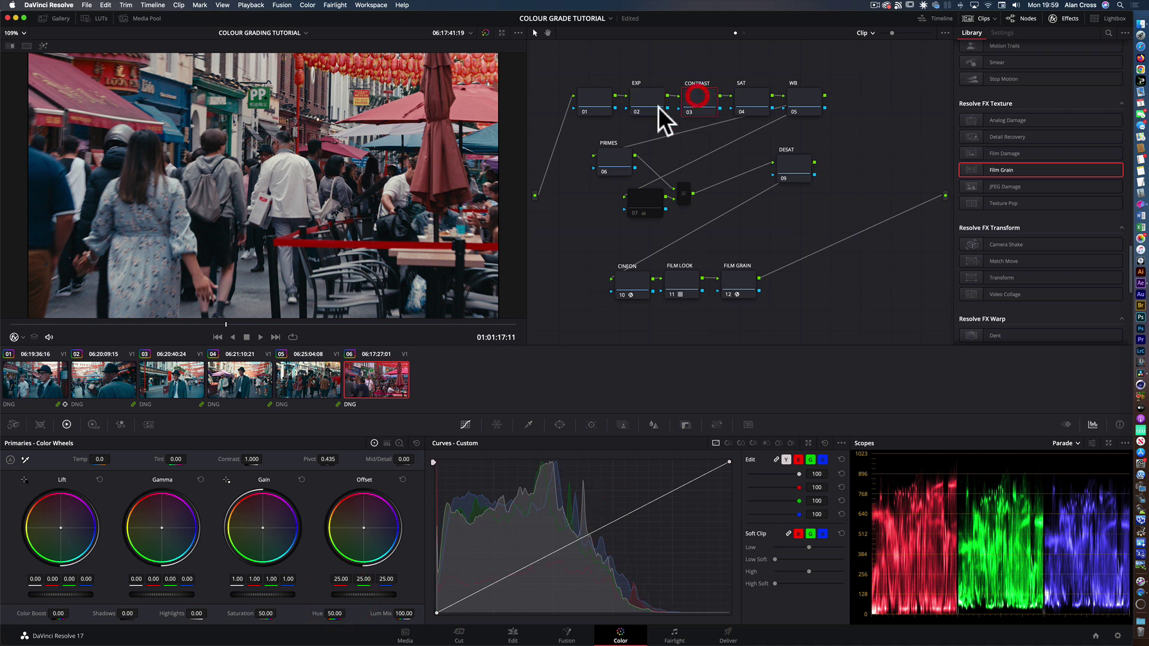
left_click_drag(249, 459, 240, 459)
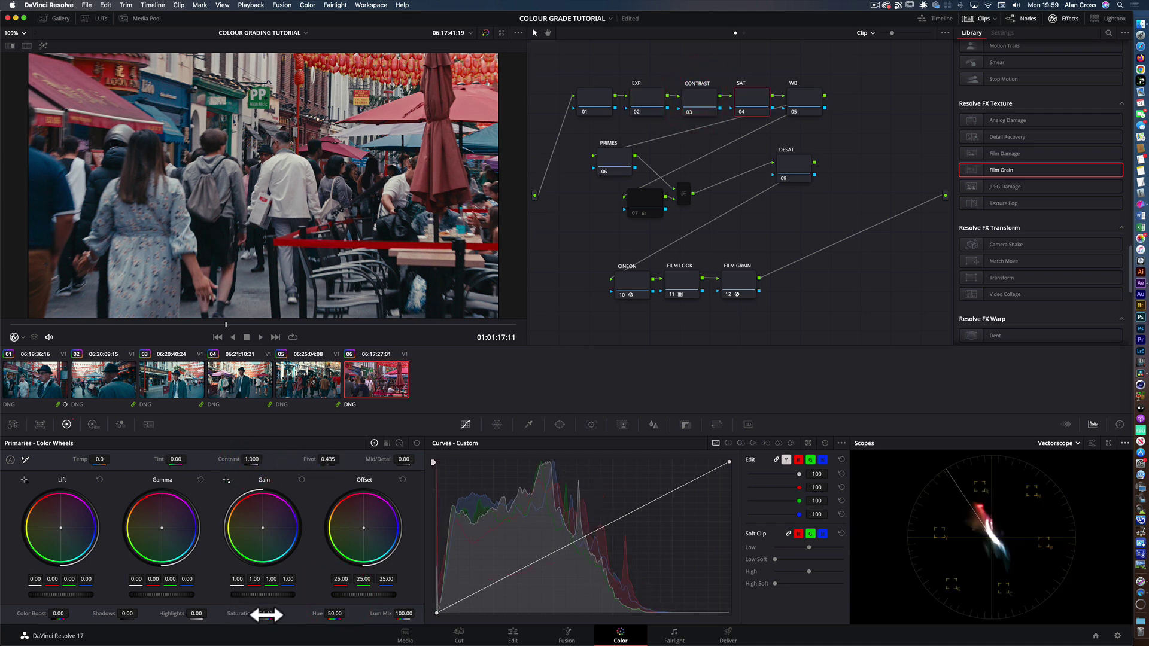
mouse_move(267, 615)
left_mouse_down()
mouse_move(279, 614)
mouse_move(264, 616)
left_mouse_up()
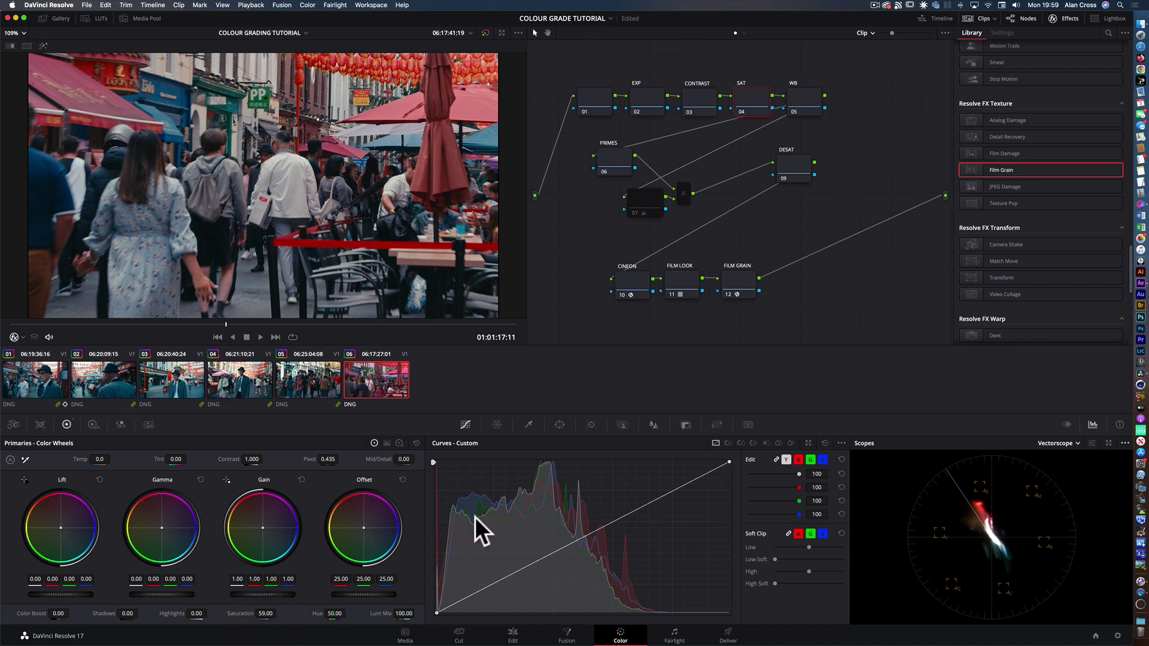
left_click(798, 104)
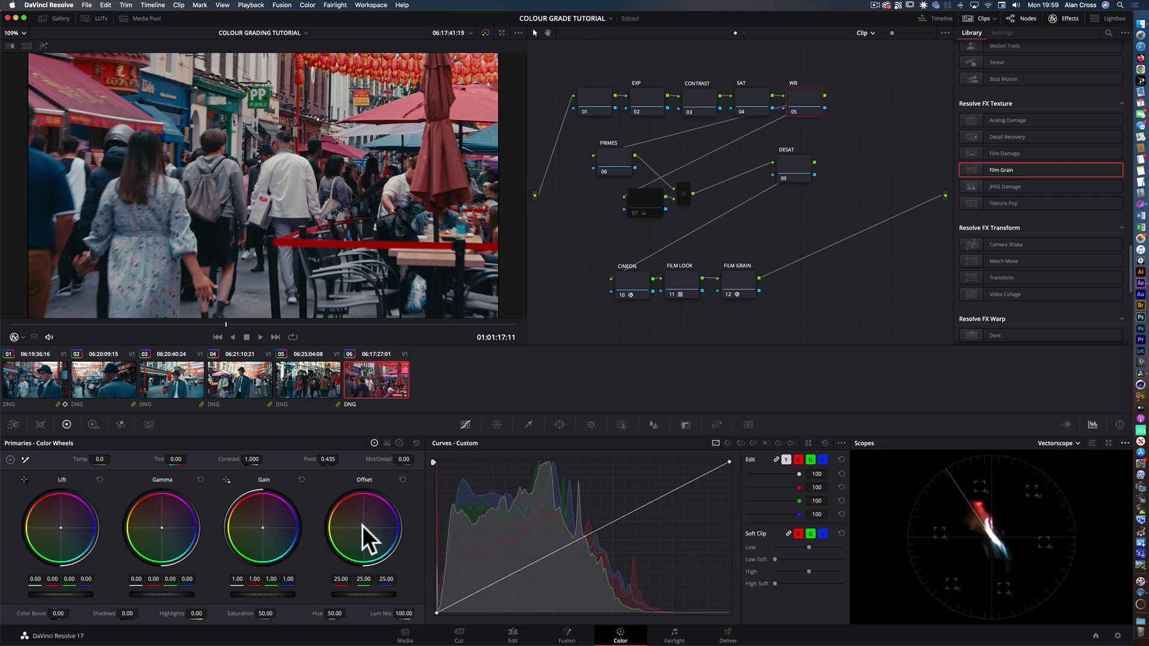
left_click_drag(364, 529, 386, 579)
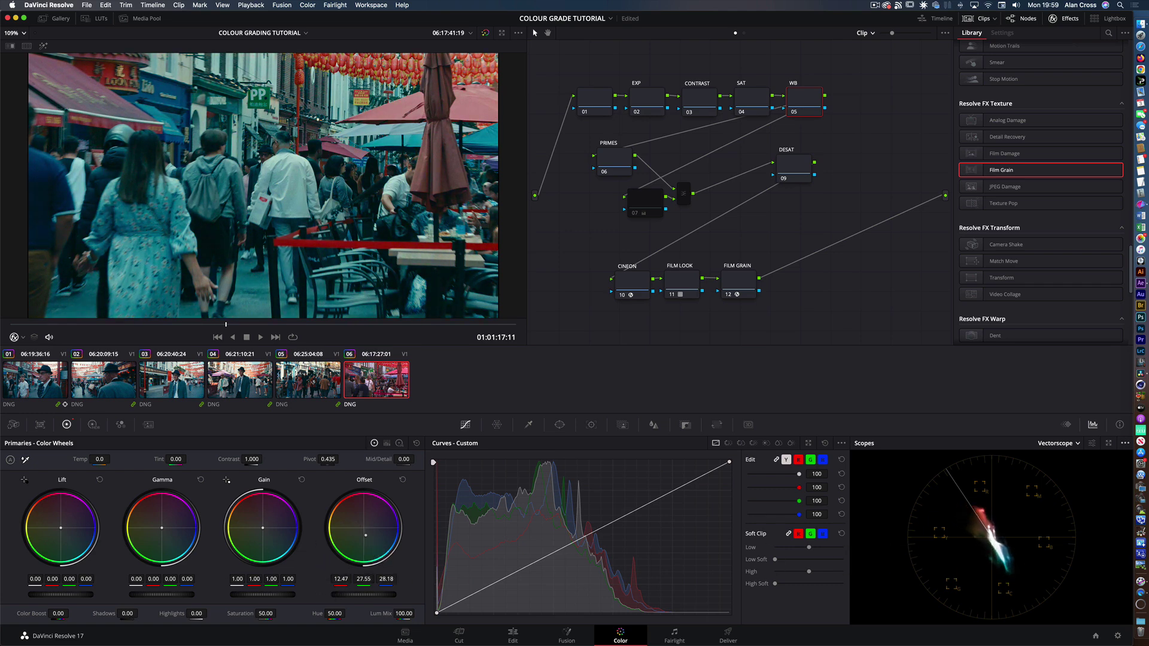
Step: Tweak PRIMES: lift -0.05/0.01/0.02, gamma 0.05/-0.01/-0.05, gain 0.98/1.00/1.03
left_click(614, 157)
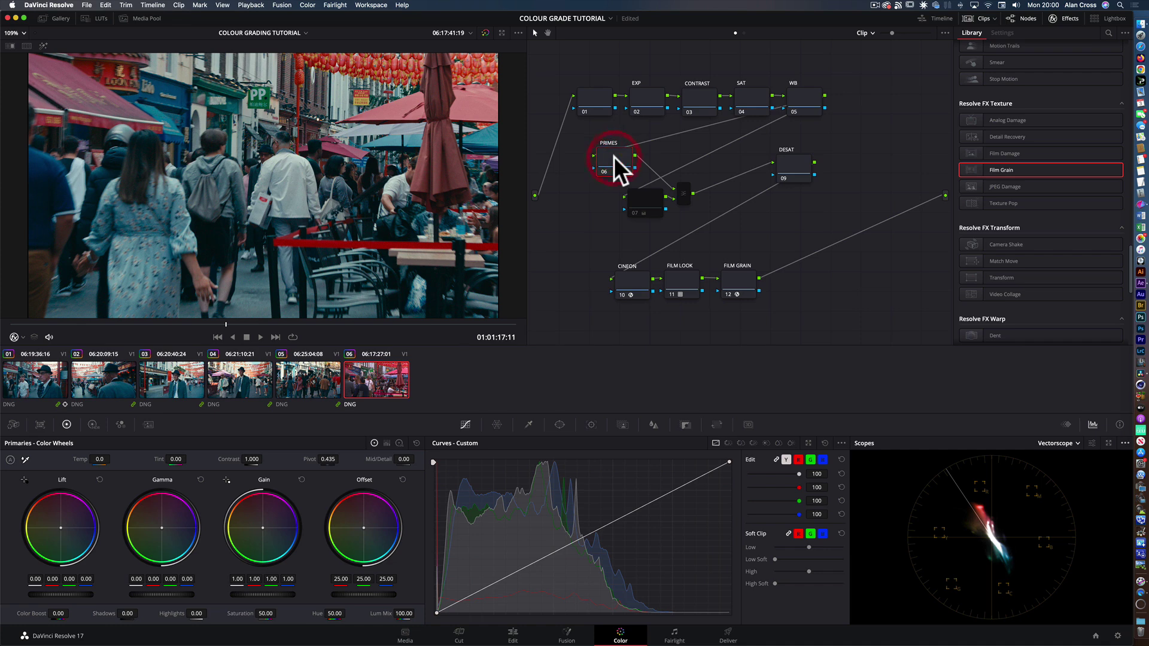
left_click_drag(616, 163, 609, 168)
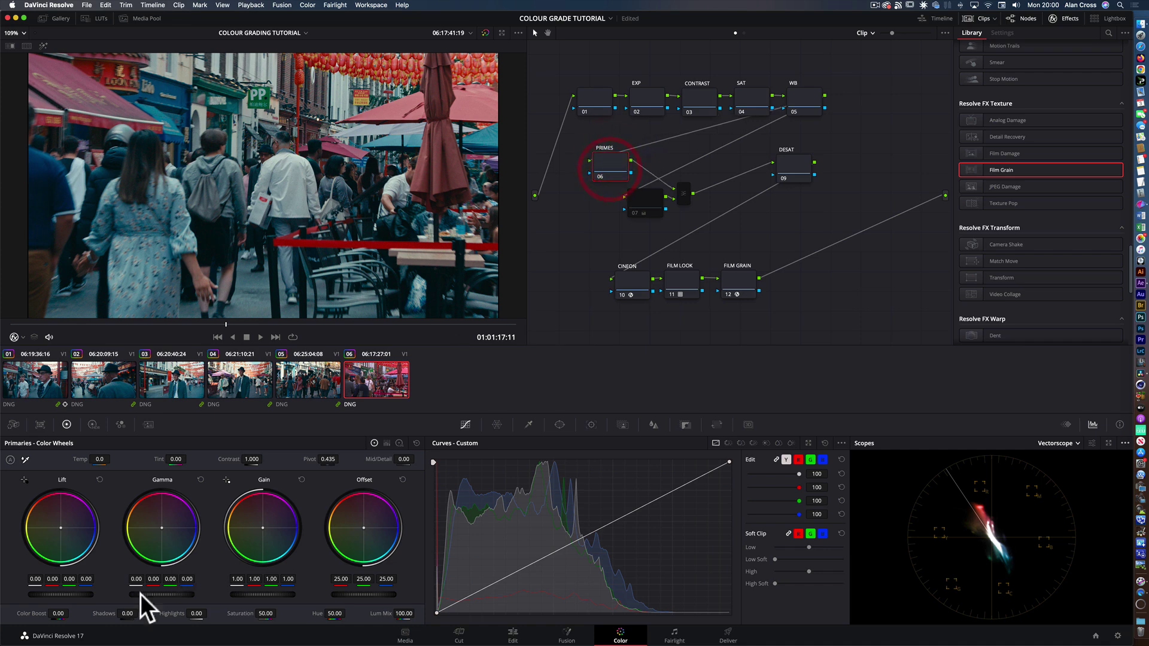
left_click_drag(60, 527, 61, 530)
left_click_drag(163, 528, 156, 523)
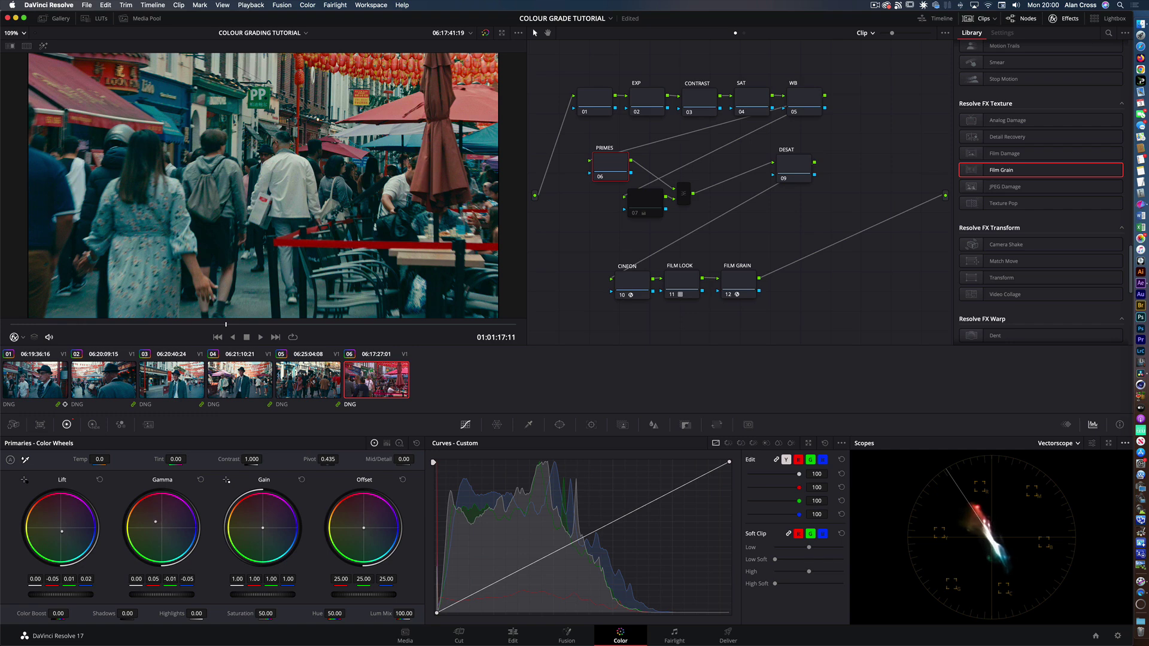
left_click_drag(264, 527, 264, 529)
left_click_drag(247, 323, 418, 340)
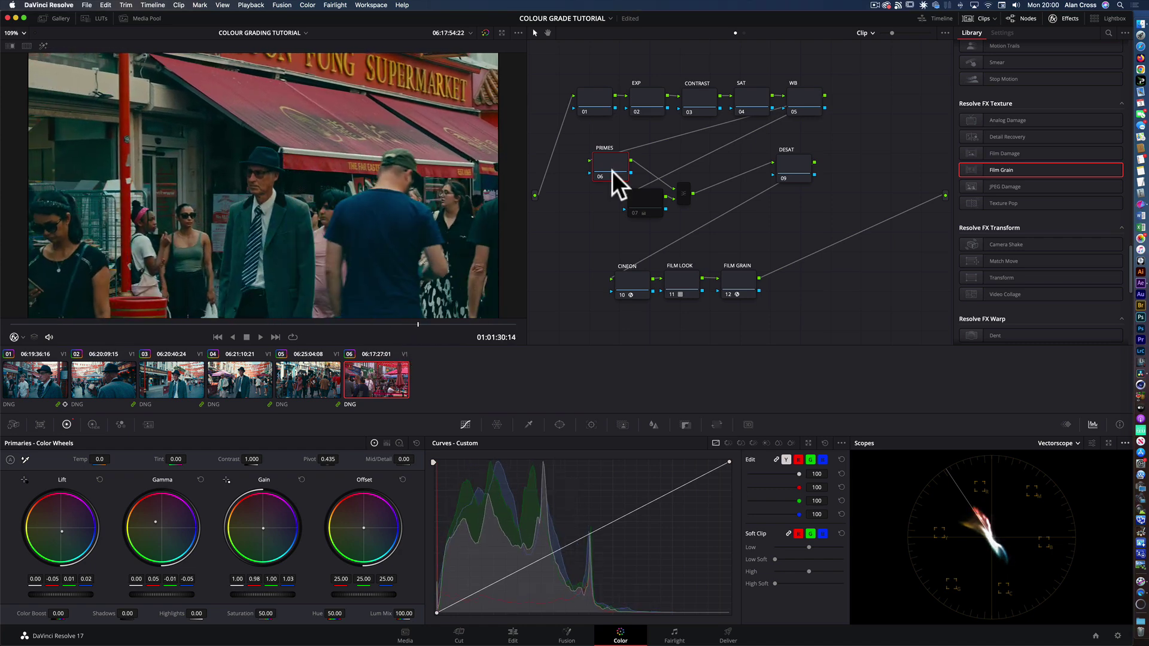
Step: Place node 07 directly beneath the PRIMES node and select it
left_click_drag(612, 174, 615, 206)
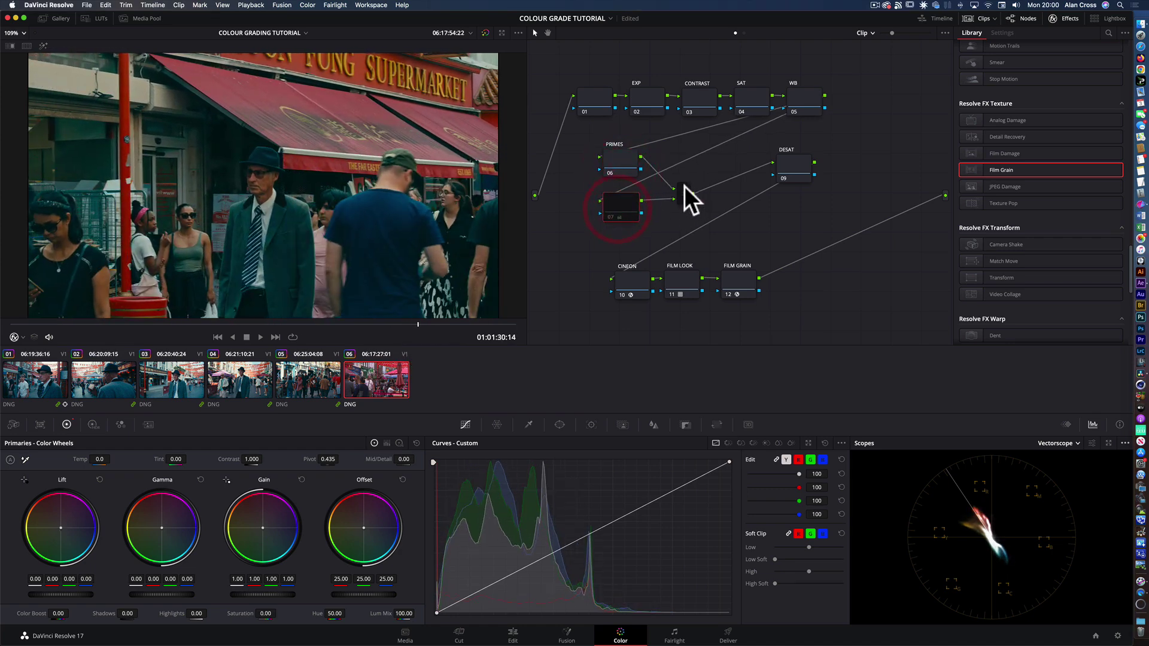
mouse_move(683, 184)
left_mouse_down()
mouse_move(617, 165)
mouse_move(674, 196)
left_mouse_up()
left_click(621, 207)
Step: Re-enable the layer mixer and label node 07 BLEACH BYPASS
left_click(562, 196)
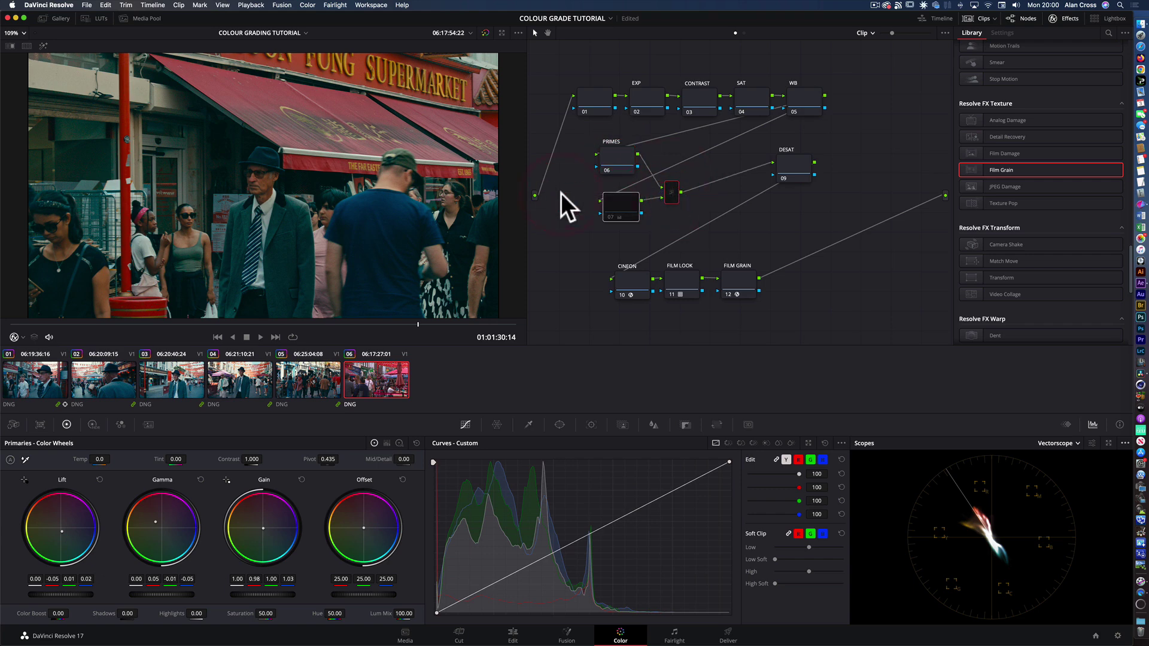
key("super+d")
left_click(615, 207)
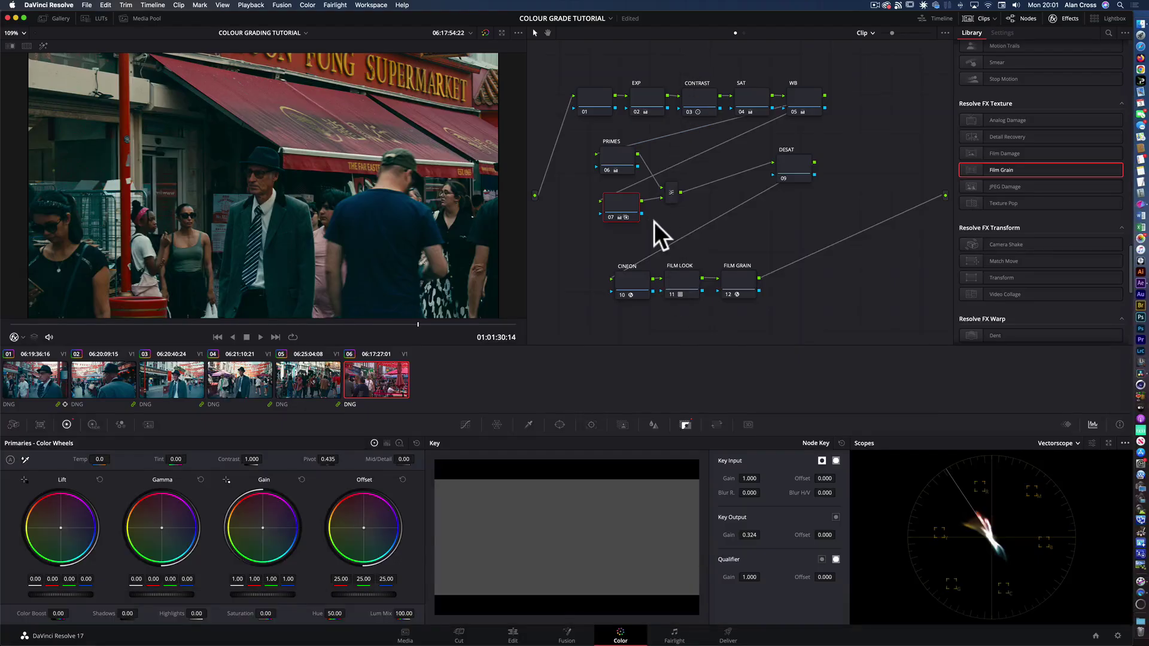
double_click(612, 211)
type("BLEACH BYPASS")
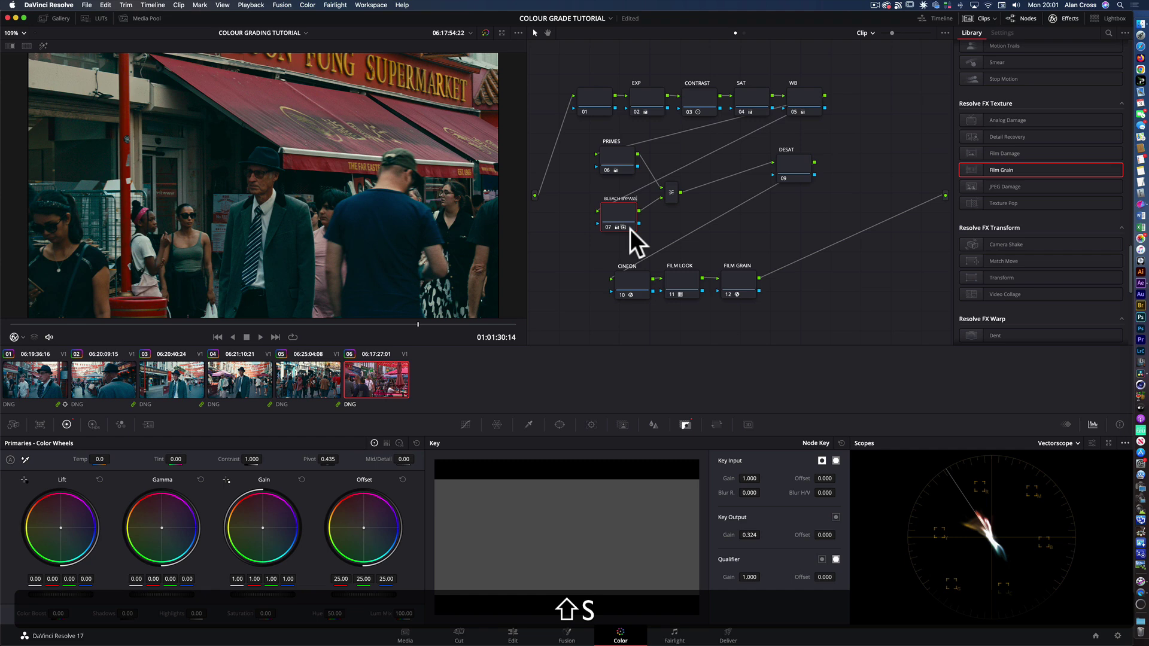
key("shift+Return")
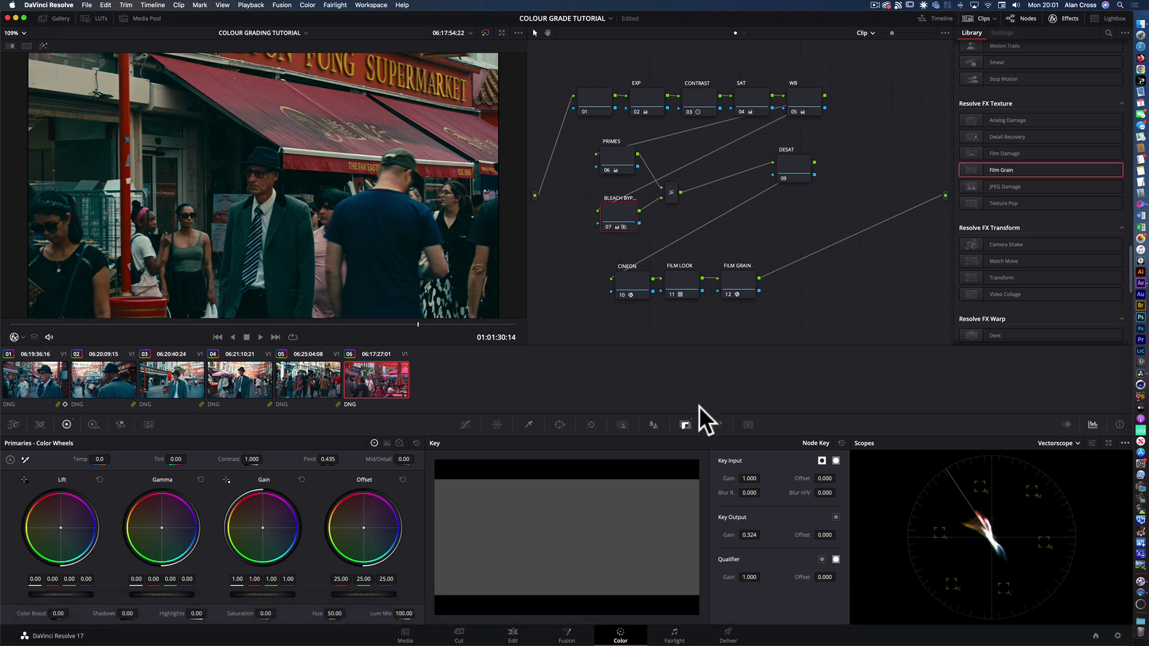
Step: Raise node 07's key output gain to 0.340 and lift its lower tones with a custom curve point
left_click_drag(753, 537, 763, 535)
left_click(465, 425)
left_click_drag(527, 563, 494, 561)
left_click(416, 327)
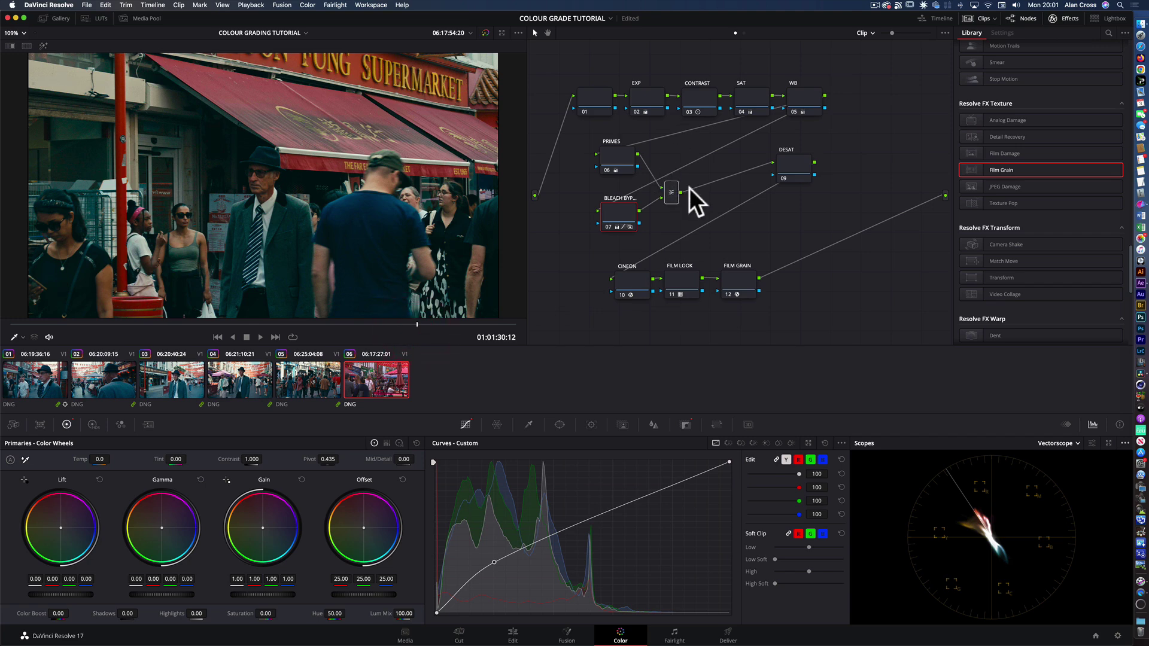
left_click_drag(670, 195, 659, 174)
left_click_drag(782, 168, 812, 167)
Step: Add a serial node after the layer mixer and apply Resolve FX Glow to it
left_click(663, 163)
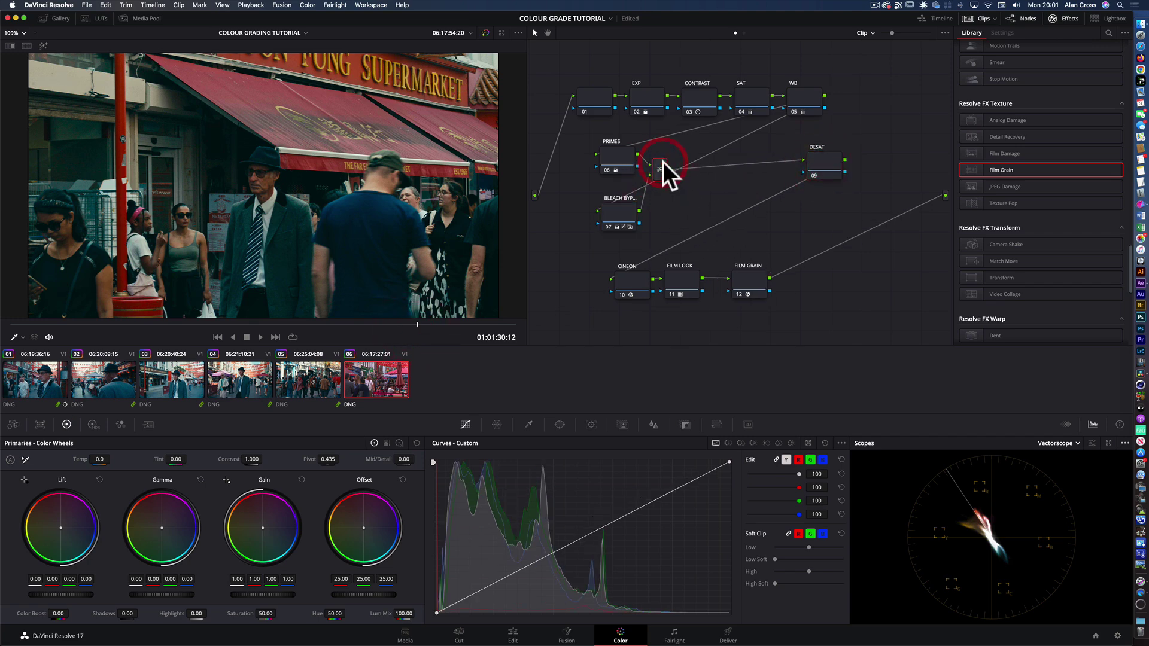
key("alt+s")
scroll(1058, 256, "down", 10)
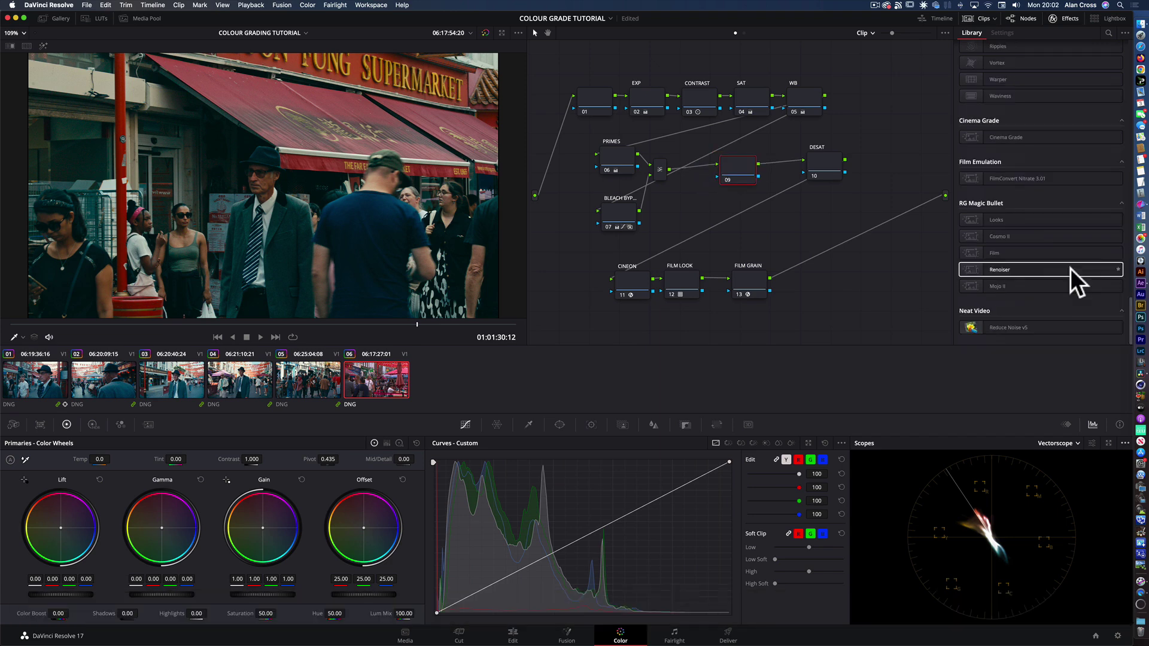
scroll(1020, 224, "up", 10)
left_click_drag(1011, 319, 736, 162)
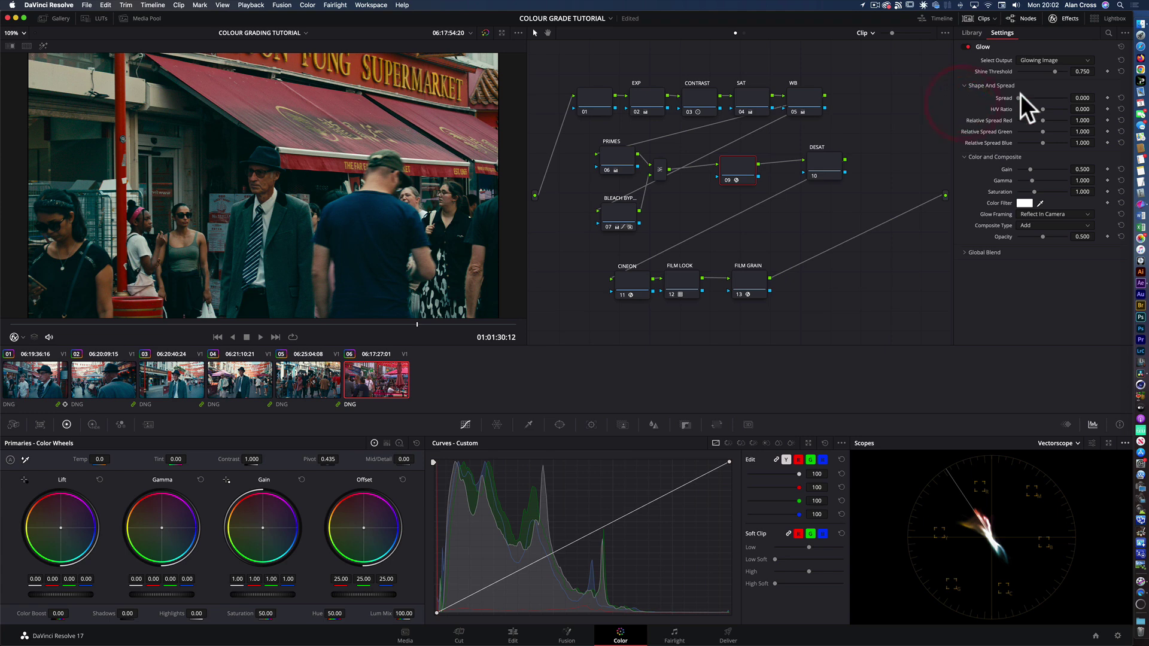
Step: Set Glow to Softlight with shine threshold 0, spread 0.312, gain 0.349 and opacity 0.331
left_click_drag(1028, 97, 970, 72)
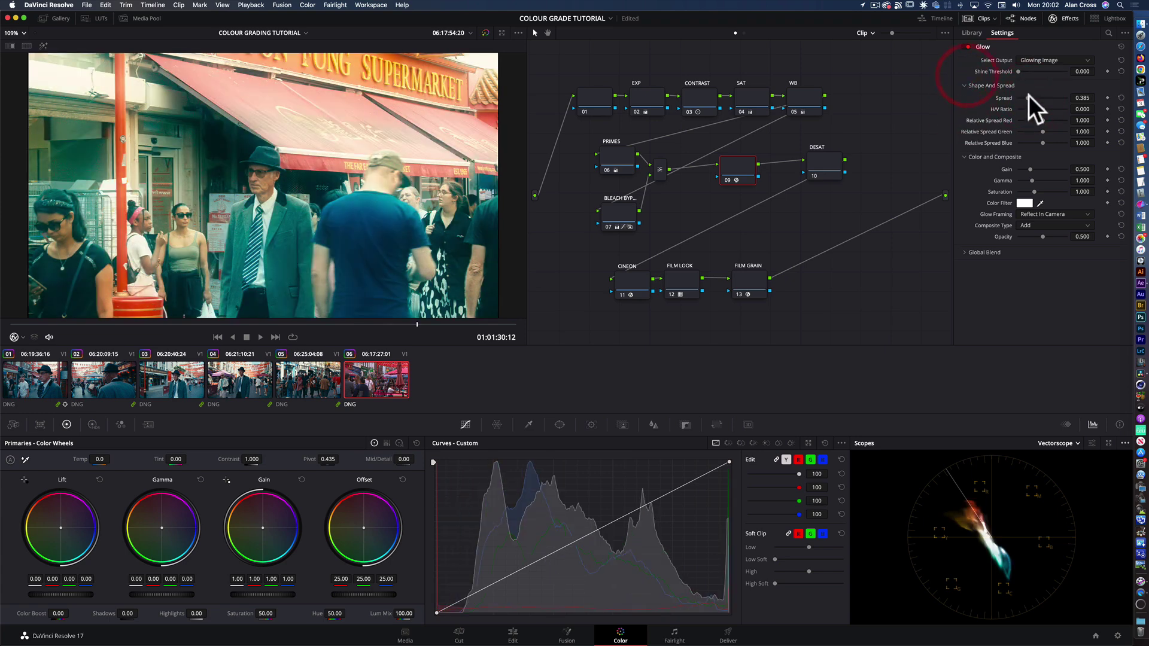
left_click_drag(1029, 96, 1032, 96)
left_click(1041, 225)
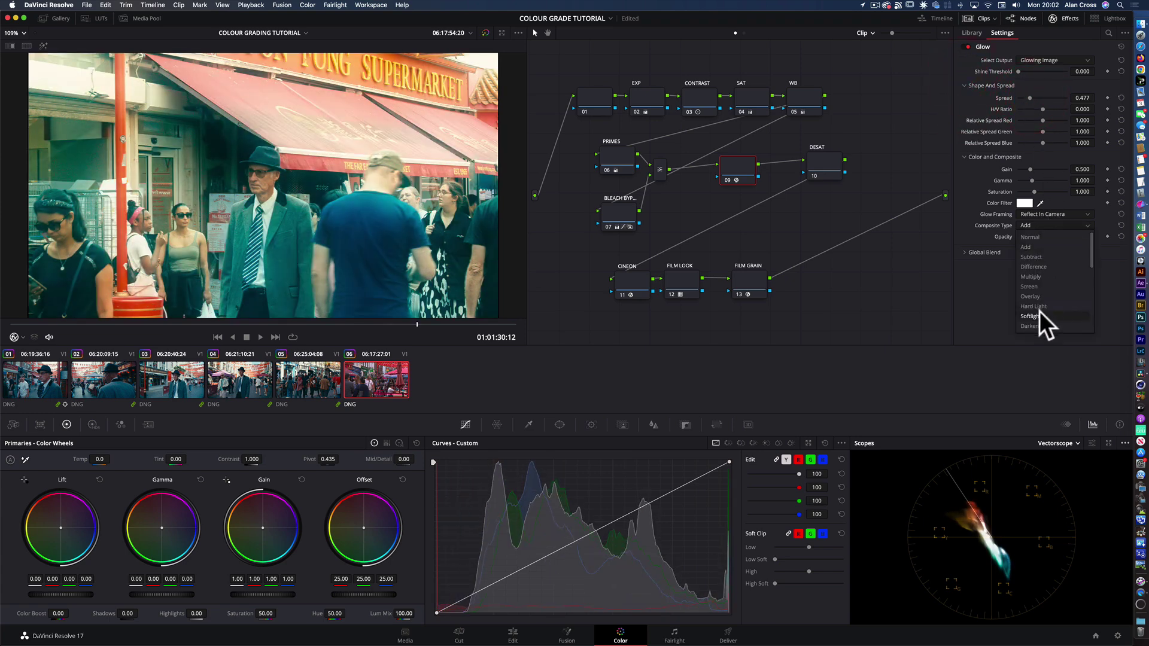
left_click(1040, 314)
left_click_drag(1029, 95, 1021, 95)
left_click_drag(1029, 170, 1026, 170)
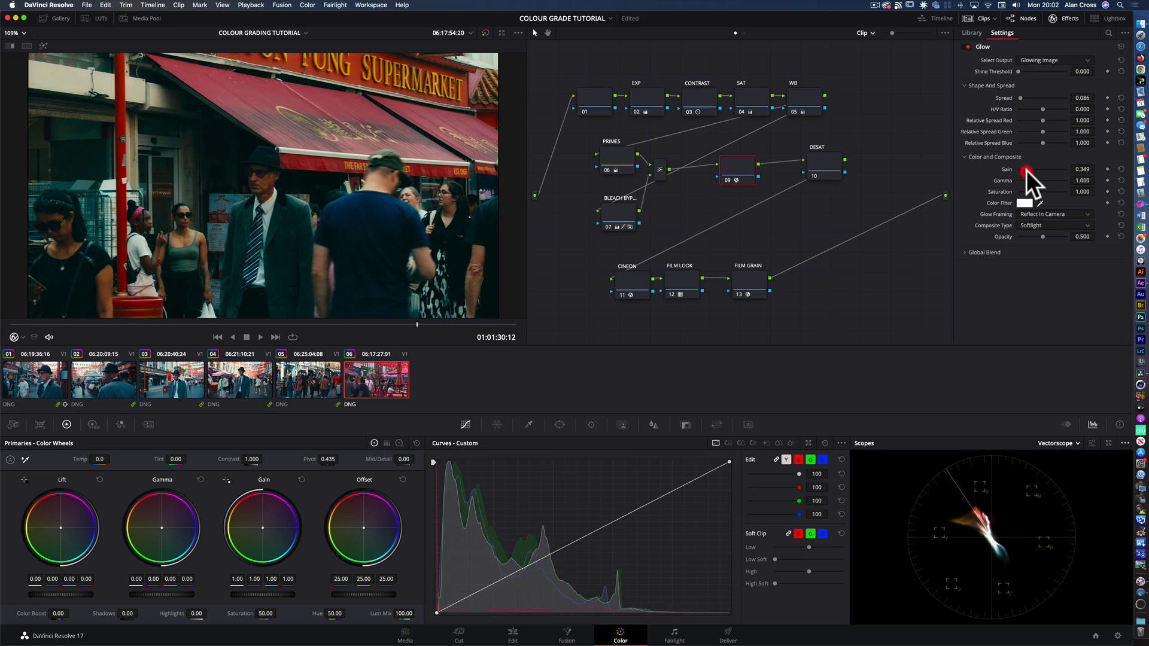
left_click_drag(1043, 237, 1032, 236)
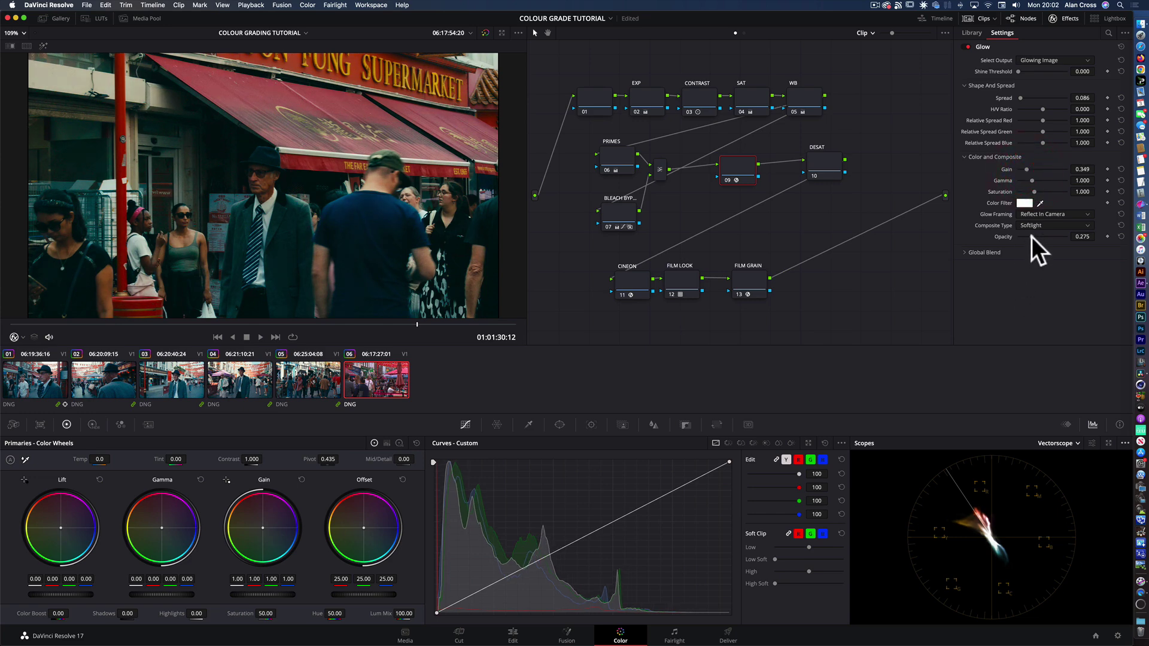
left_click(969, 256)
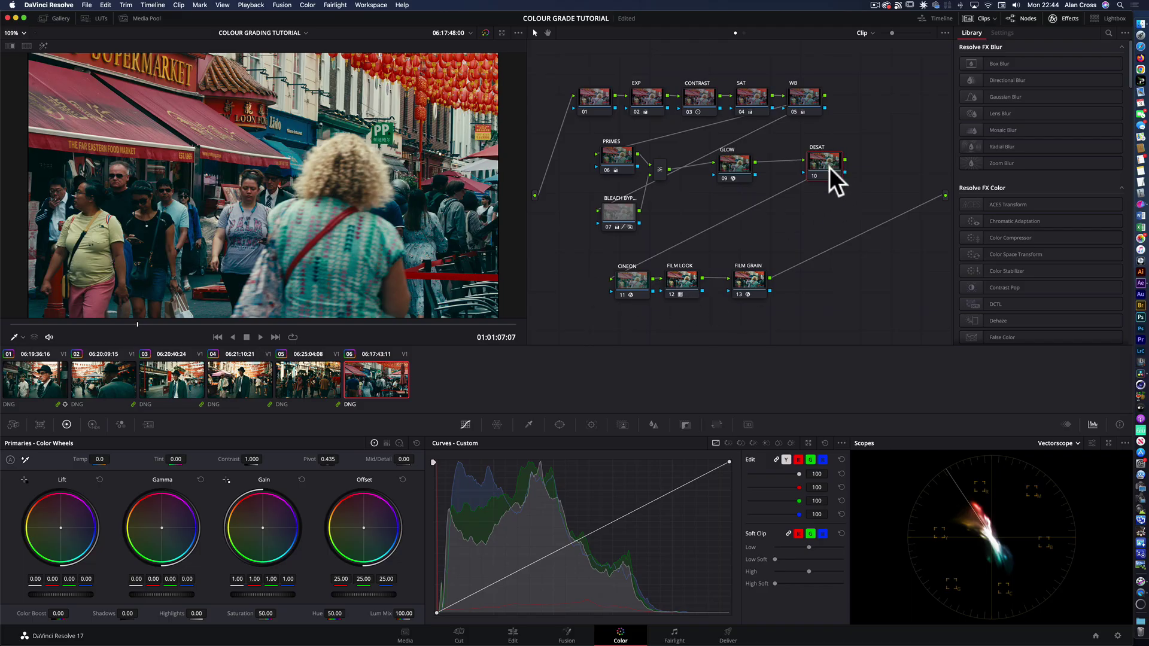
Step: Fit the viewer to the frame and bring up DESAT's Lum vs Sat curve
left_click_drag(826, 163, 818, 166)
key("shift+z")
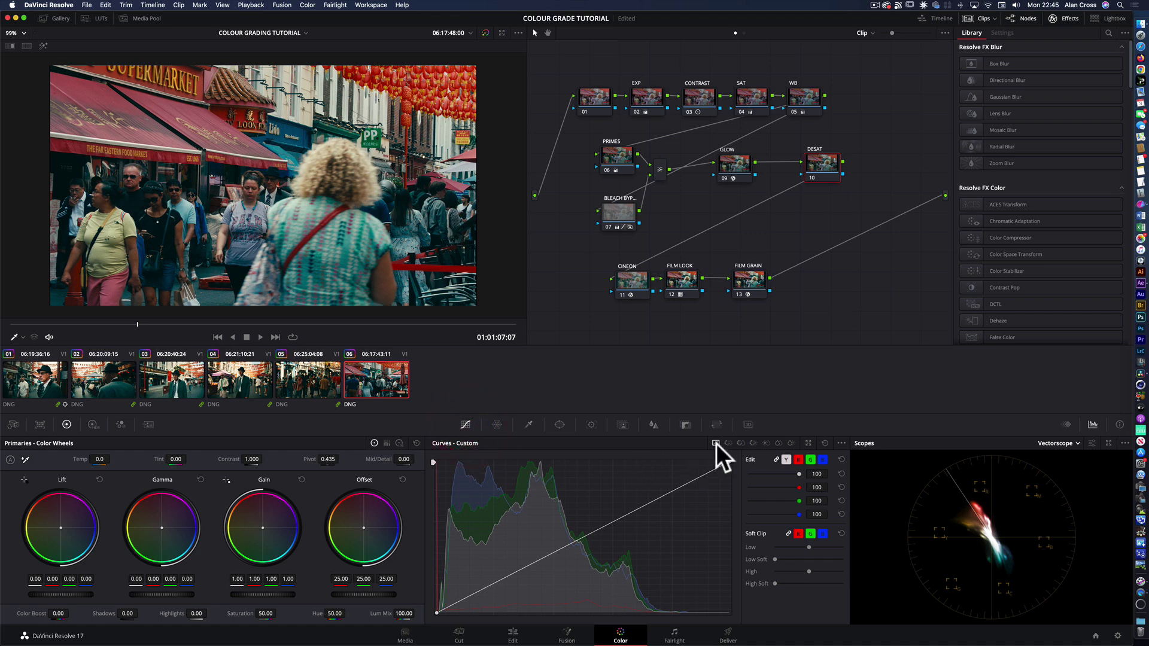
left_click(741, 443)
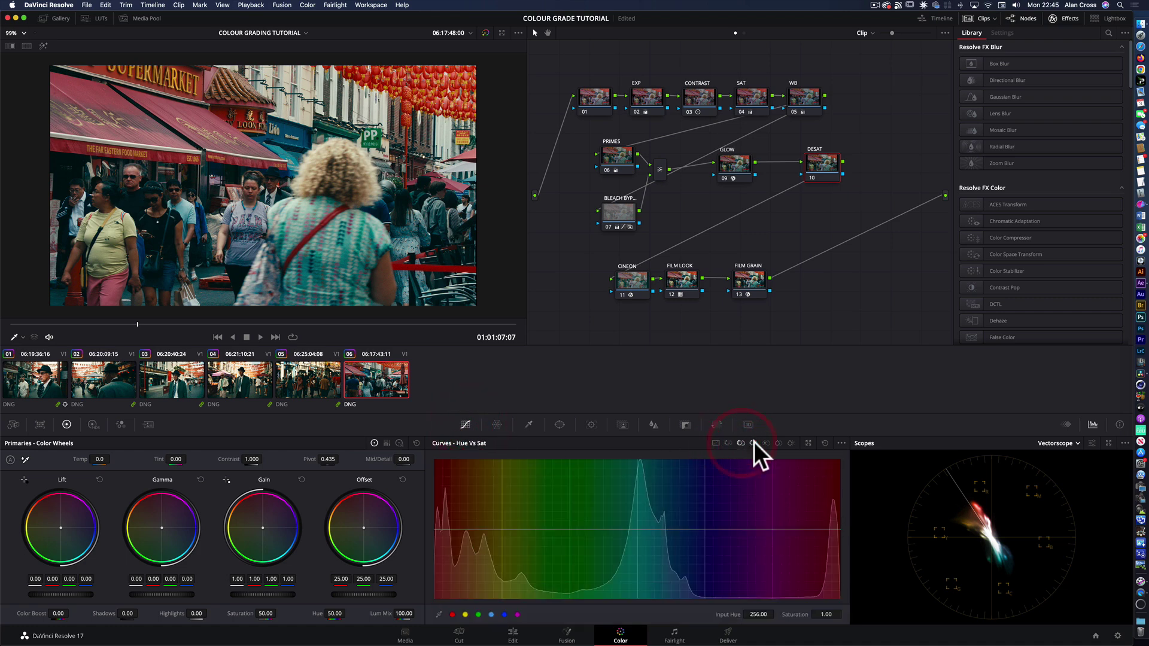
left_click(754, 443)
left_click(763, 441)
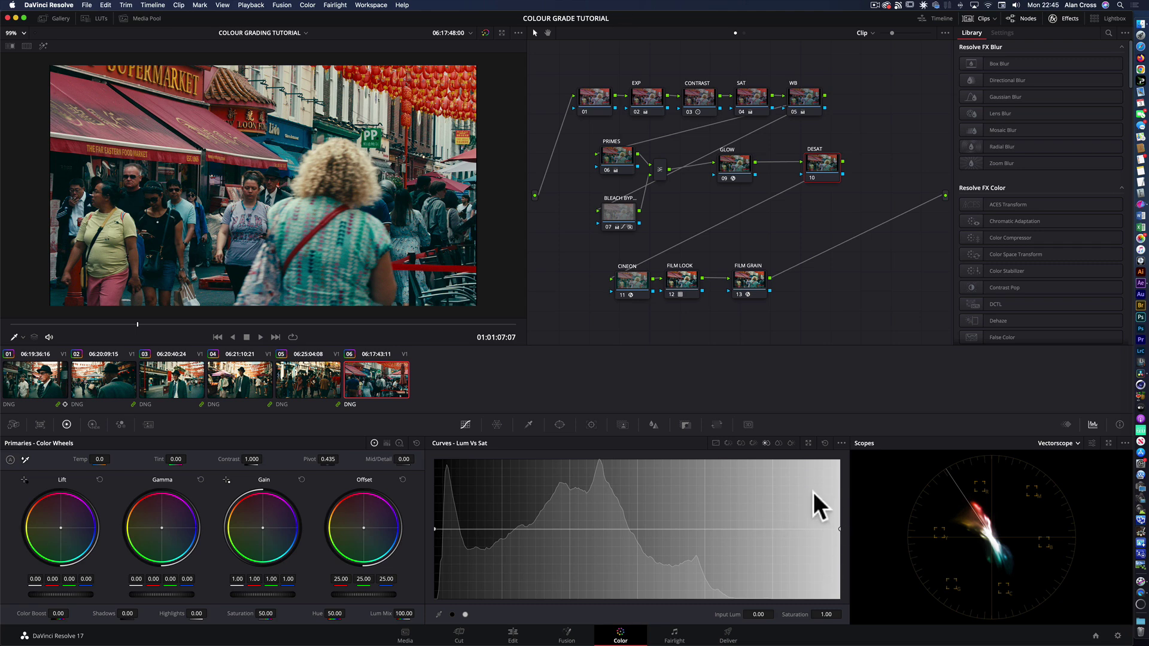
Step: Add a point at luminance 0.17, drop shadow saturation to 0.43, then add node 11
left_click(501, 528)
left_click_drag(434, 529, 426, 565)
left_click_drag(426, 566, 426, 564)
left_click_drag(434, 567, 434, 567)
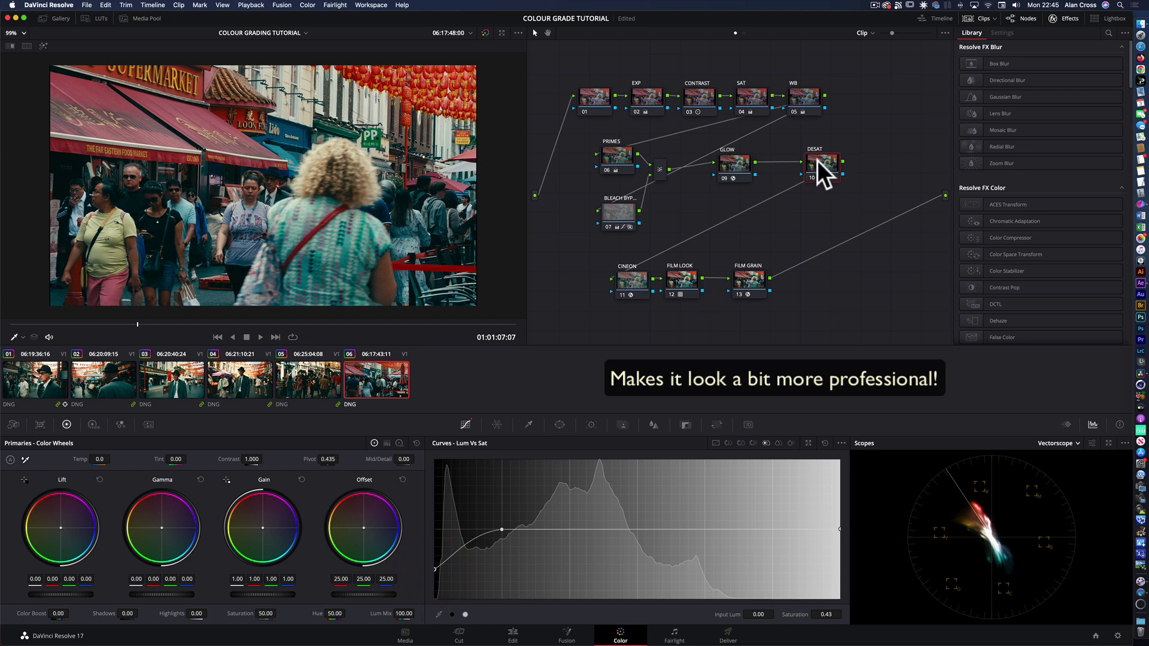
left_click_drag(818, 160, 807, 163)
key("alt+s")
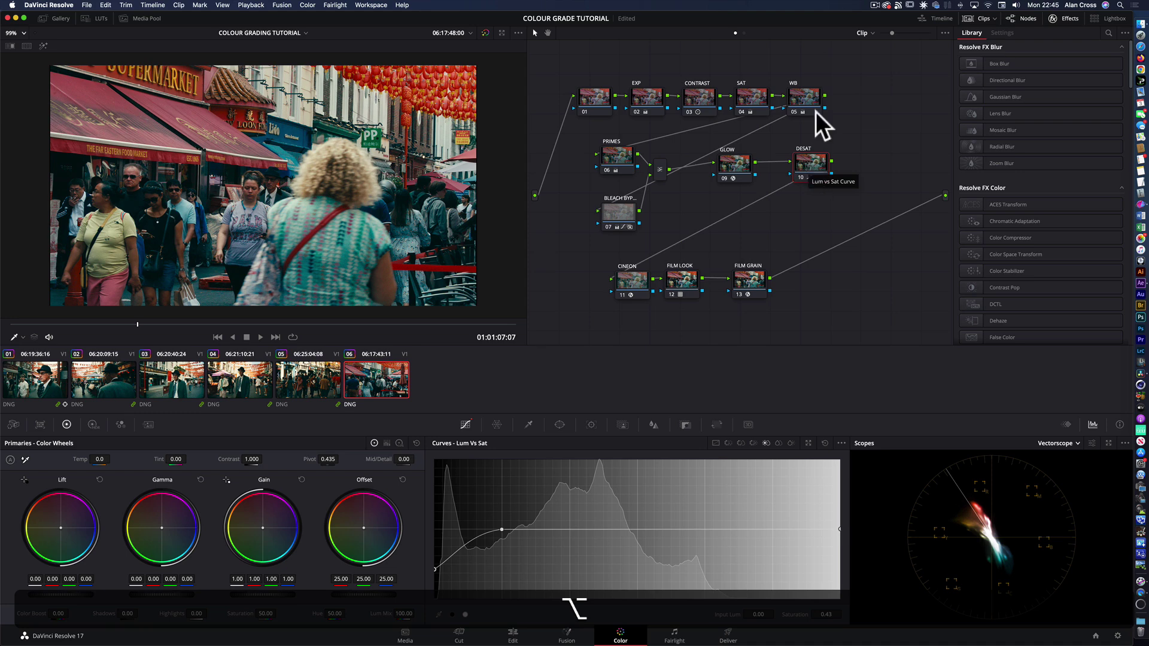
Step: Give node 11 an inverted circular power window, checking it with the matte preview
left_click_drag(854, 165, 869, 165)
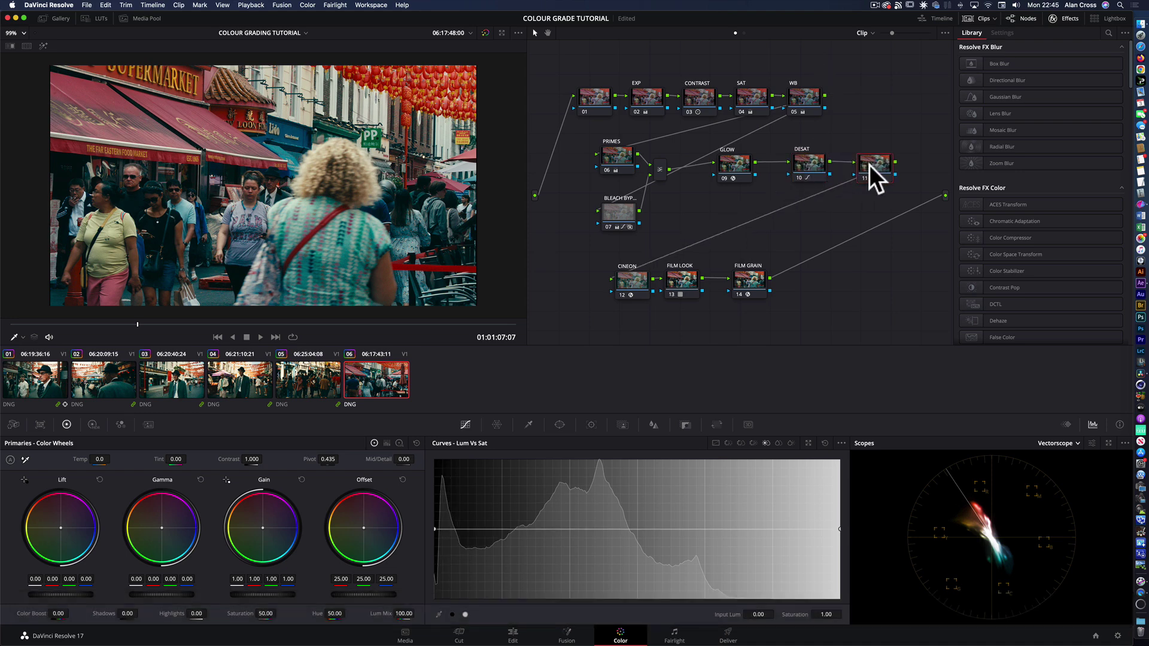
left_click(559, 425)
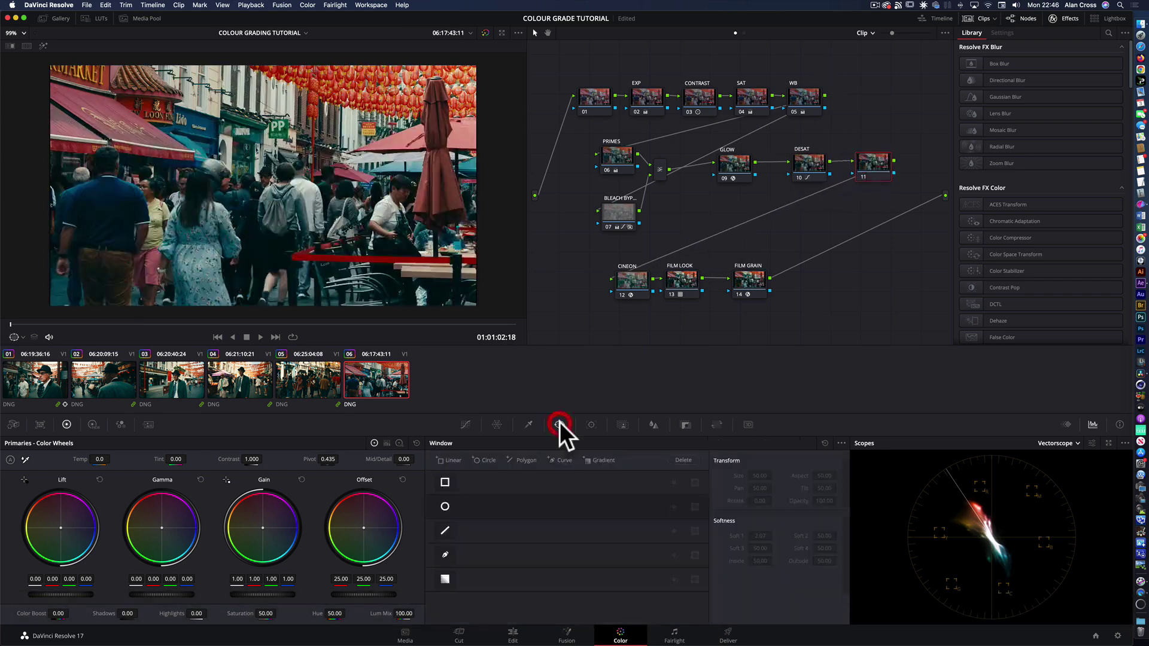
left_click(445, 506)
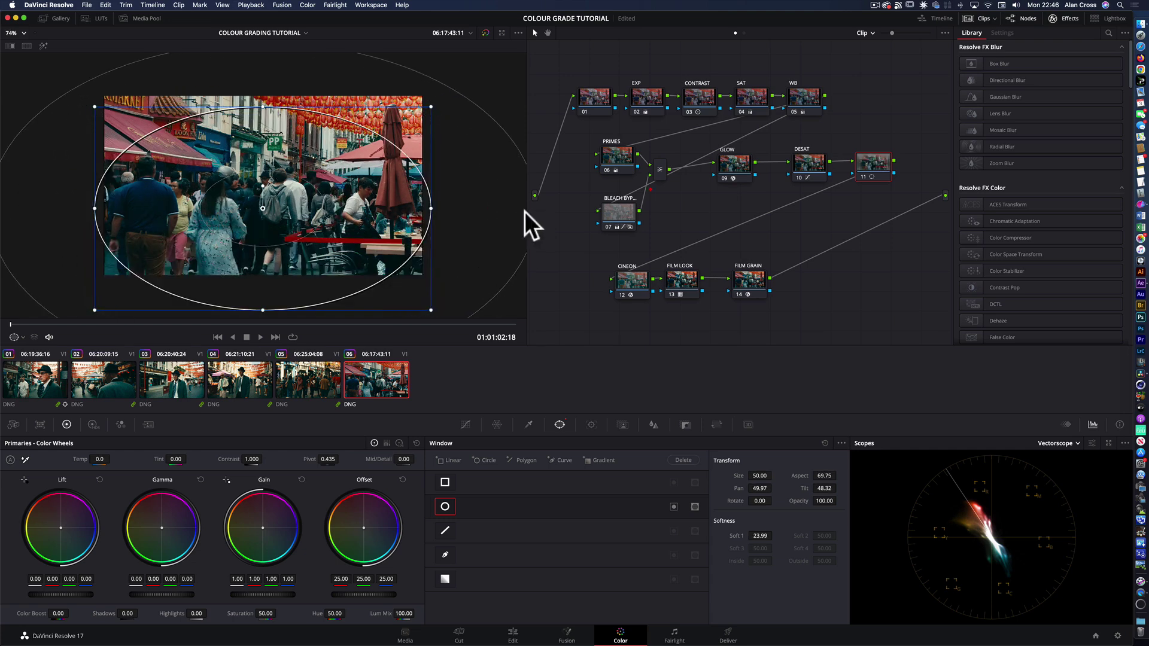
left_click(536, 212)
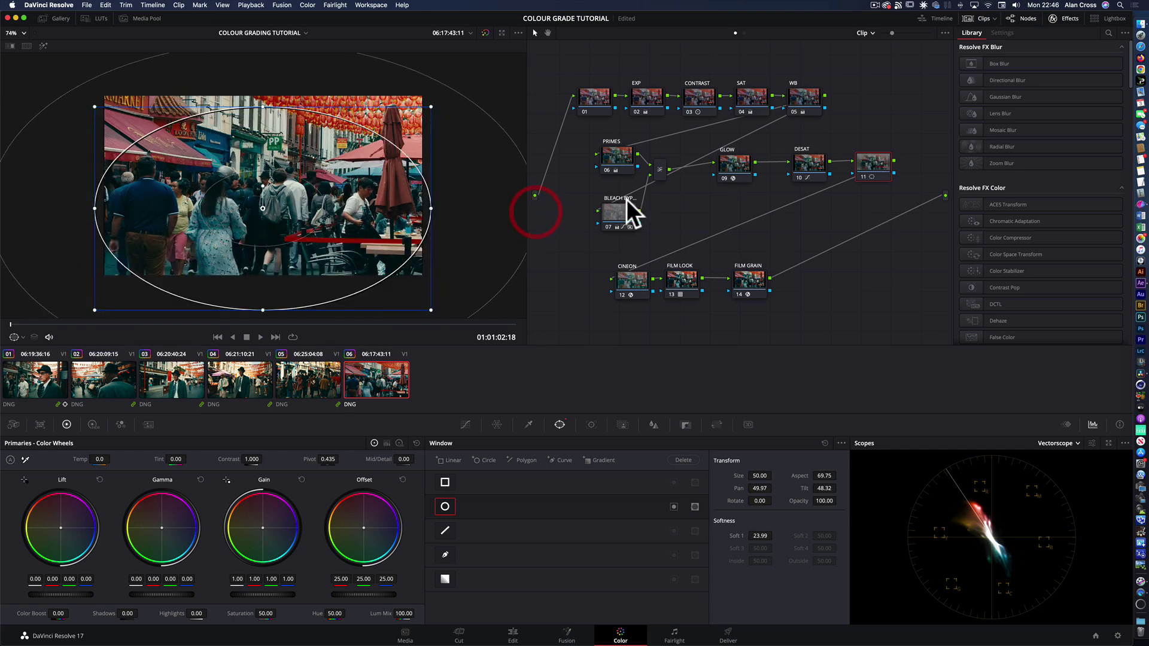
left_click(874, 164)
left_click(43, 46)
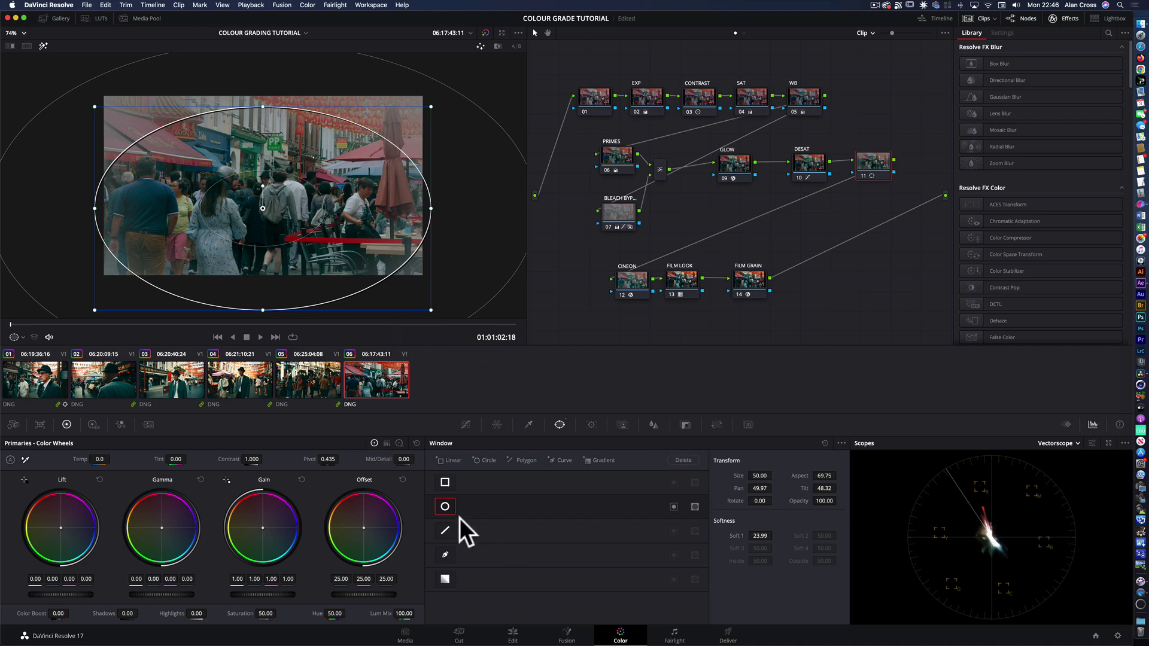
left_click(673, 506)
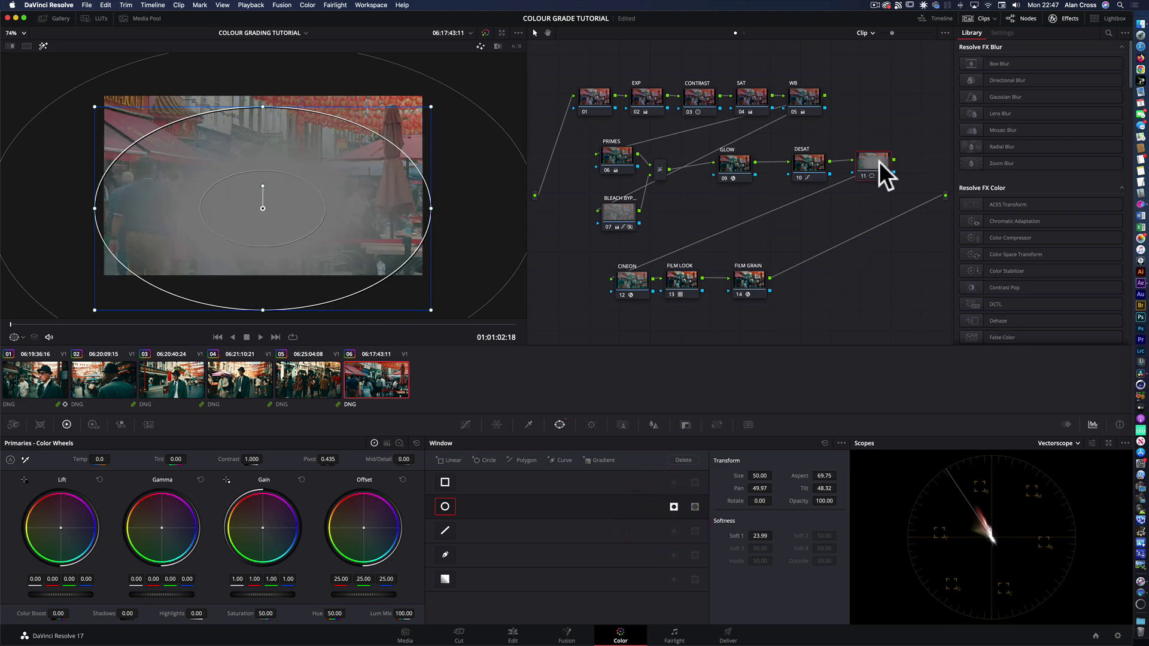
left_click(43, 46)
Step: Lower node 11's custom curve to darken the area outside the circle
left_click(464, 425)
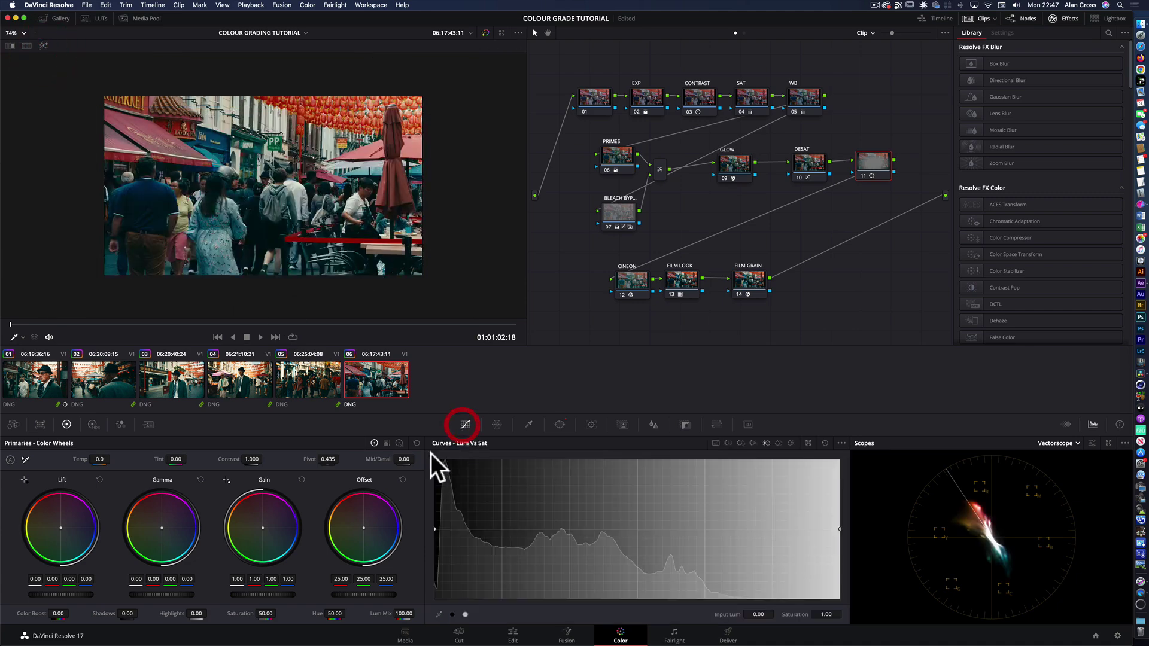
left_click(716, 443)
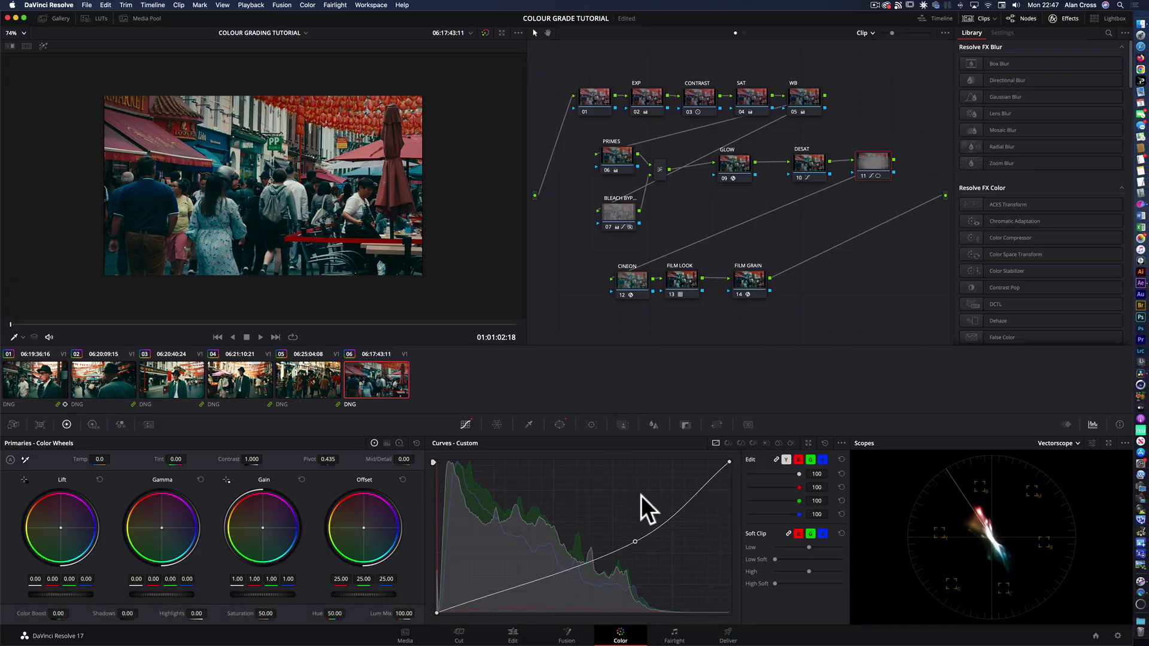
left_click_drag(636, 540, 615, 542)
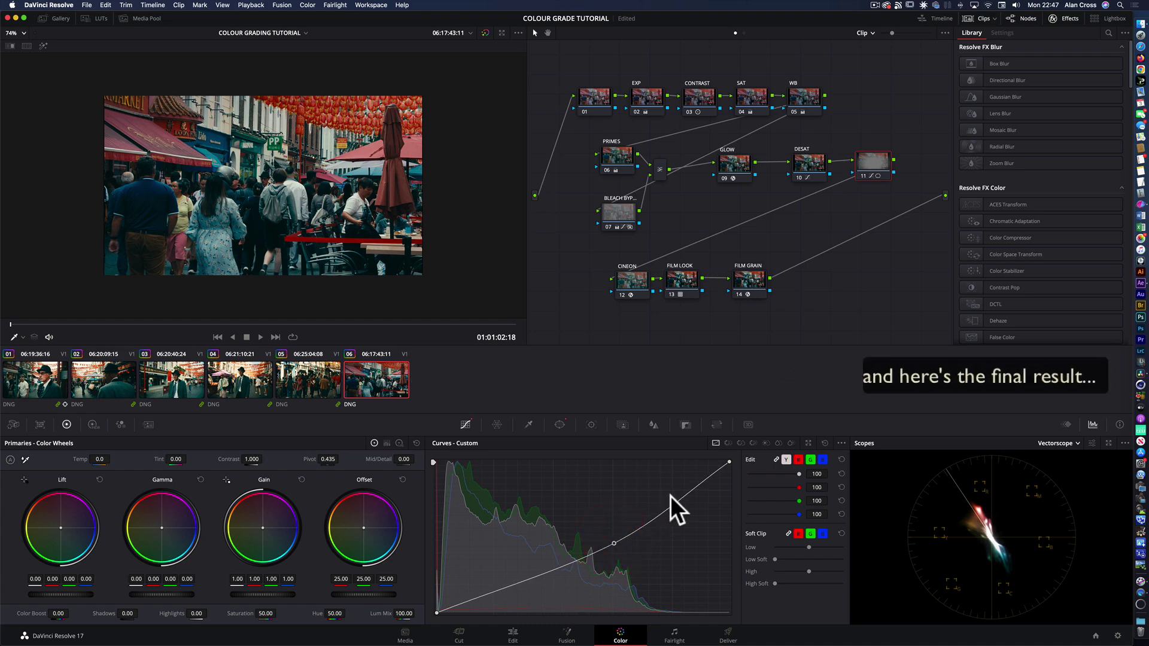